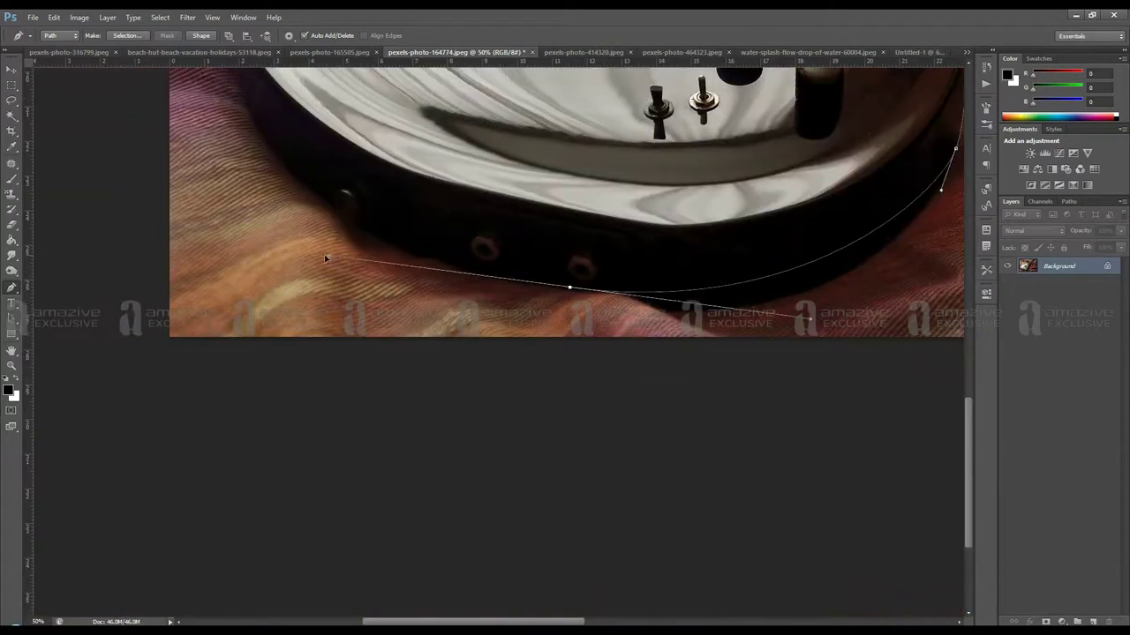
Step: Zoom and pan the guitar photo to follow its upper edge while tracing the path
scroll(265, 176, "up", 1)
scroll(337, 231, "up", 4)
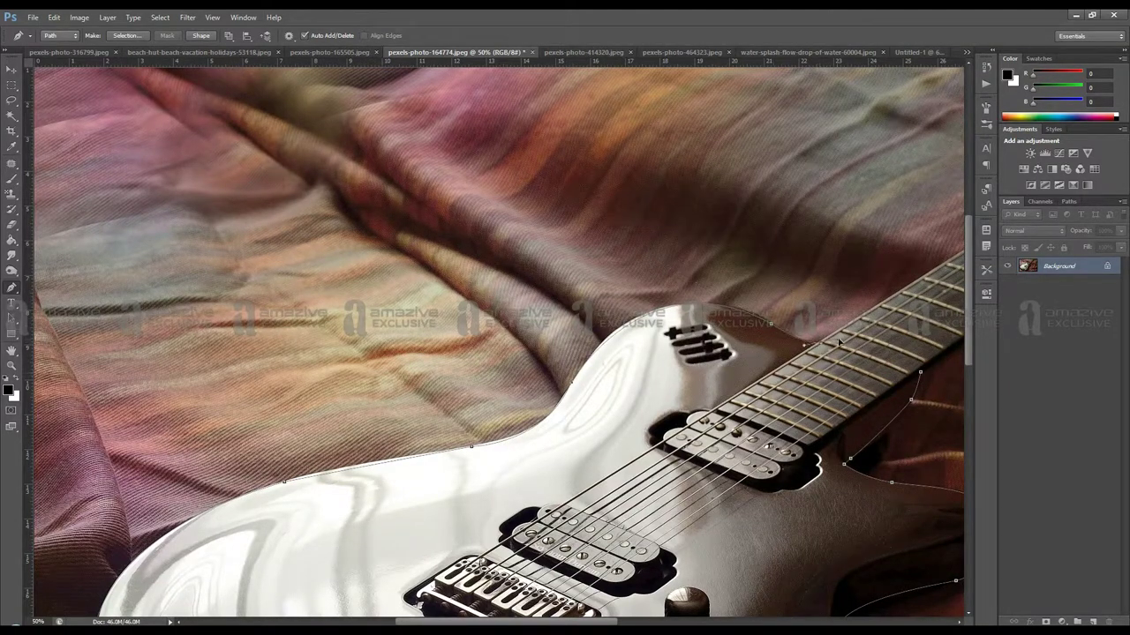
scroll(838, 343, "up", 5)
scroll(765, 303, "right", 10)
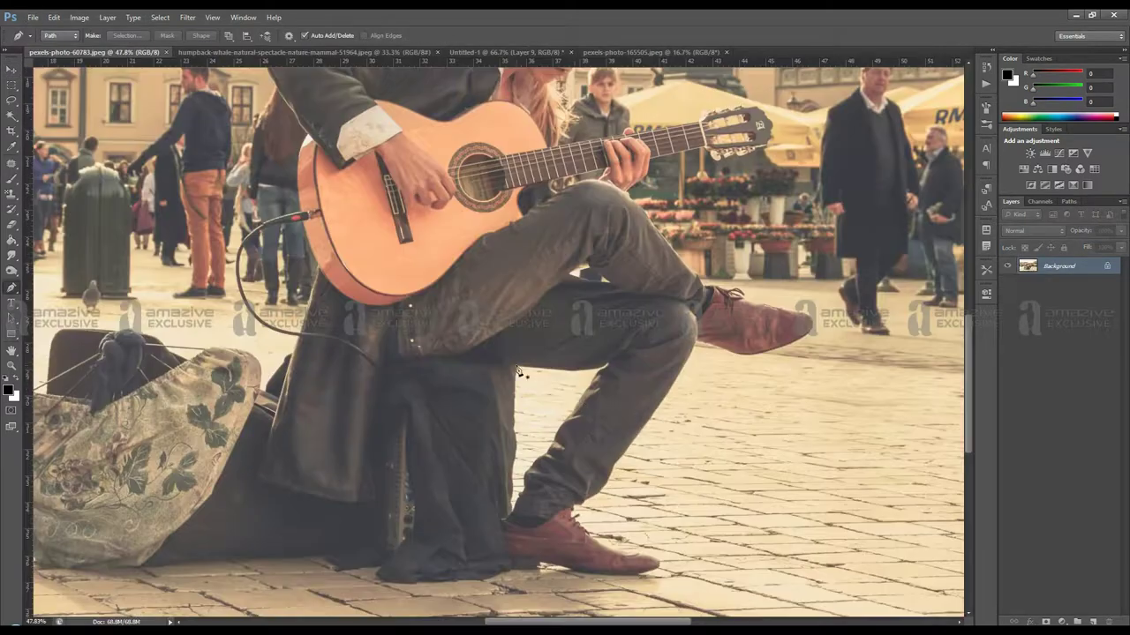
Step: Extend the guitarist's outline along the jacket and shoulder toward the hair and headstock
scroll(553, 451, "up", 3)
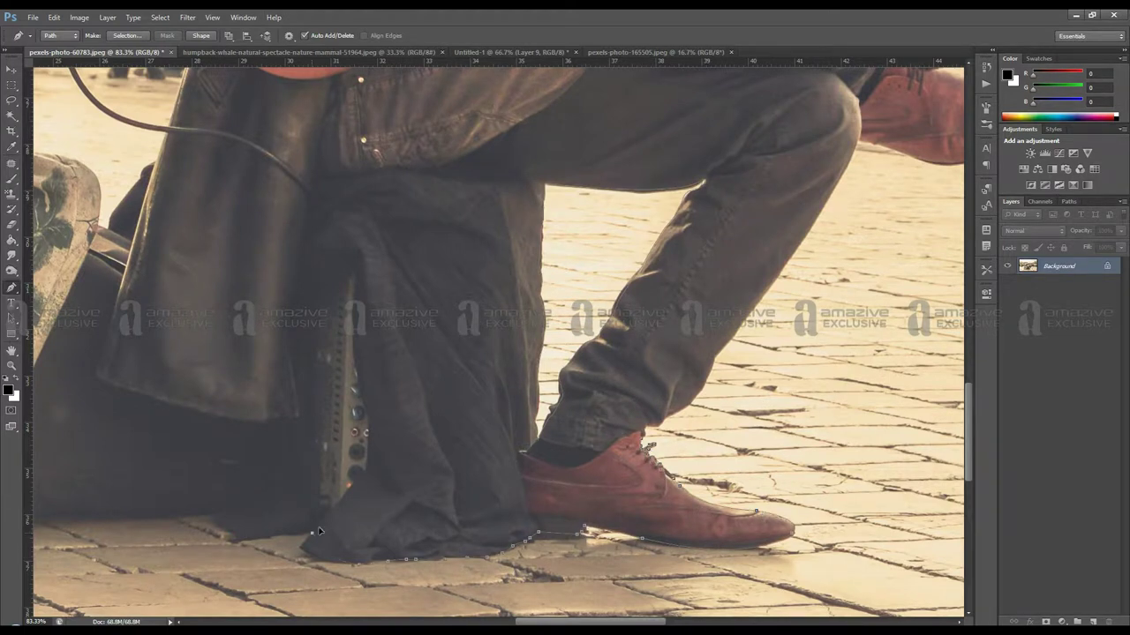
scroll(728, 347, "down", 3)
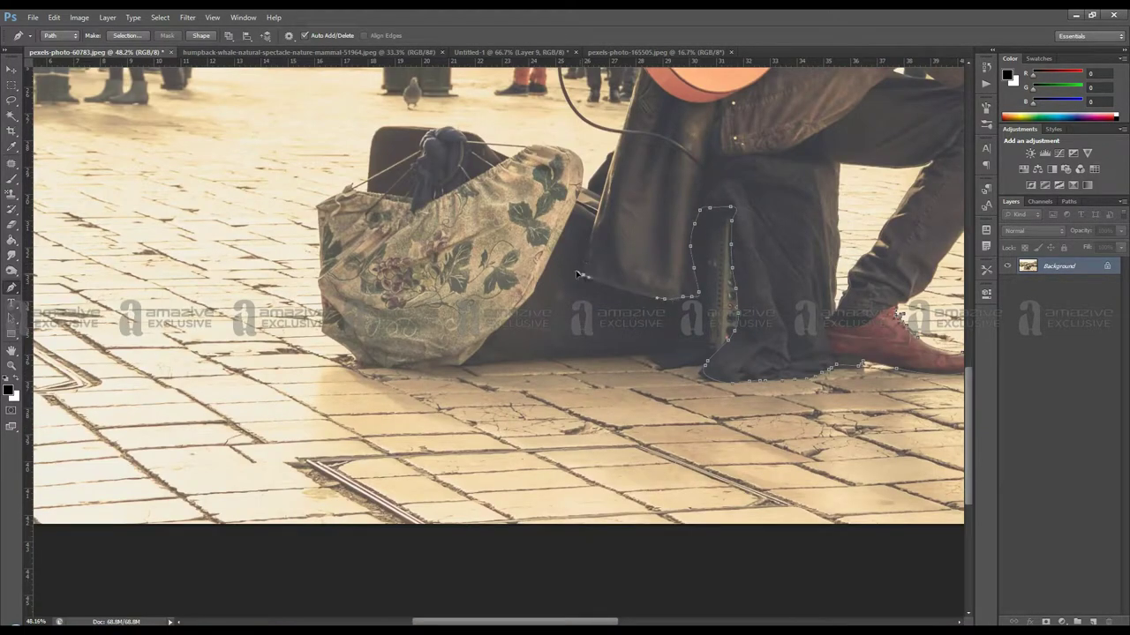
left_click_drag(654, 109, 530, 474)
scroll(530, 474, "up", 3)
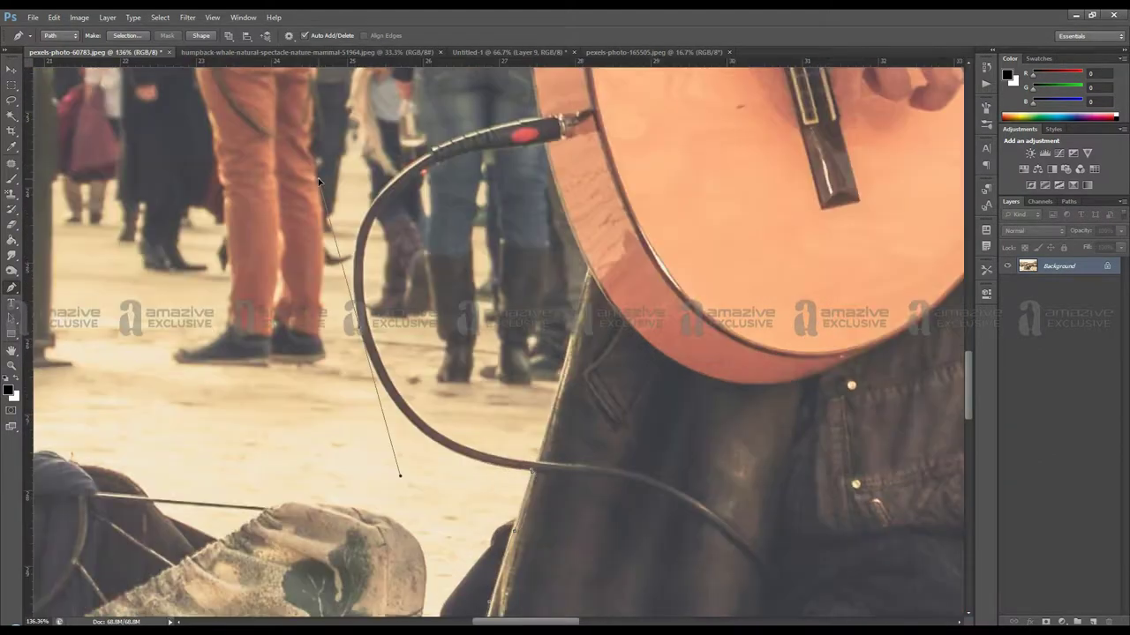
scroll(557, 265, "down", 3)
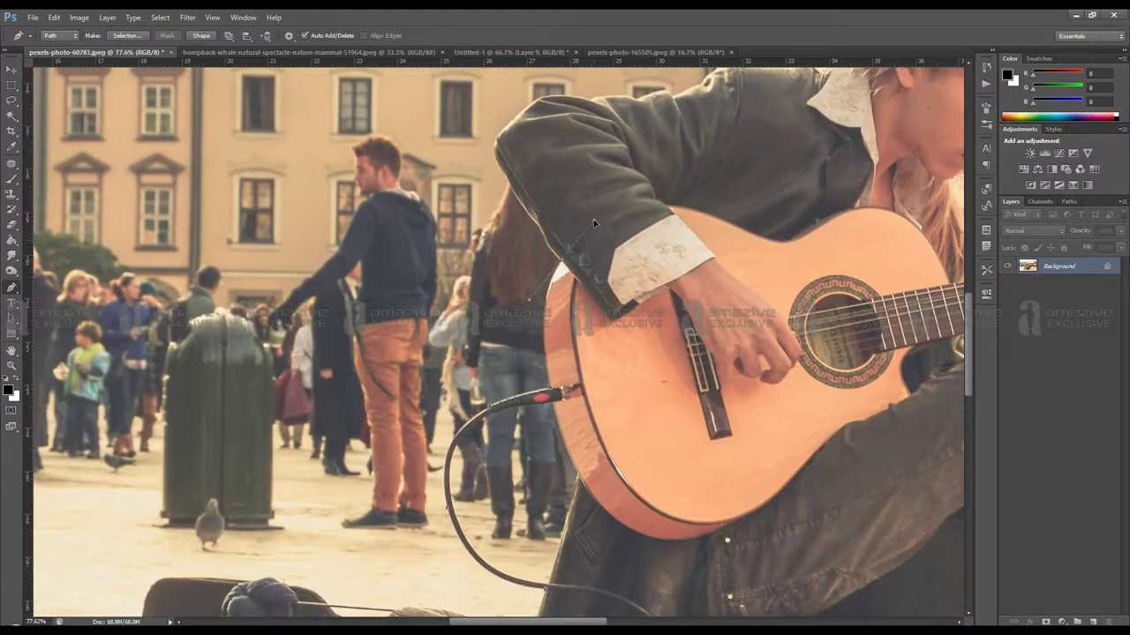
scroll(553, 256, "up", 2)
left_click_drag(492, 79, 404, 486)
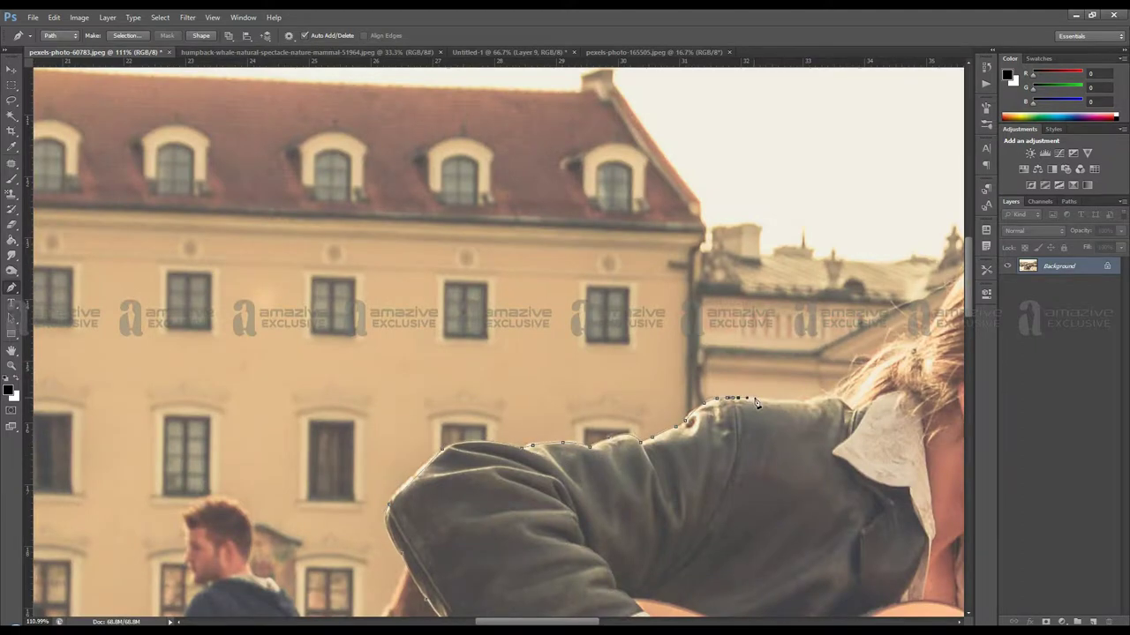
left_click_drag(882, 356, 538, 404)
scroll(860, 456, "down", 2)
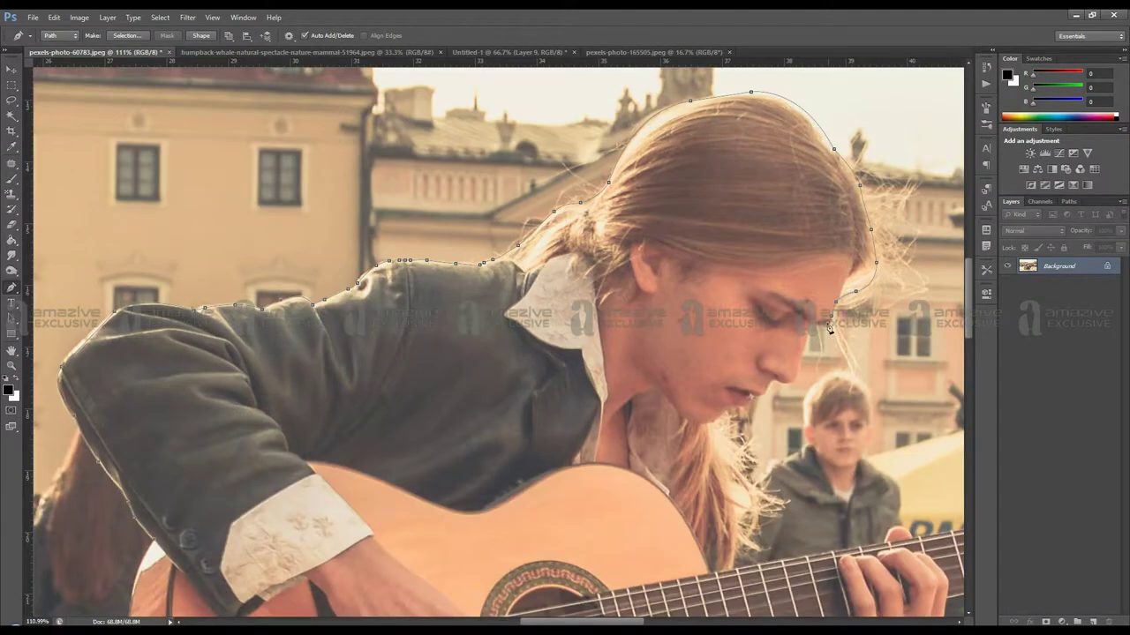
scroll(817, 325, "up", 4)
left_click_drag(688, 441, 420, 343)
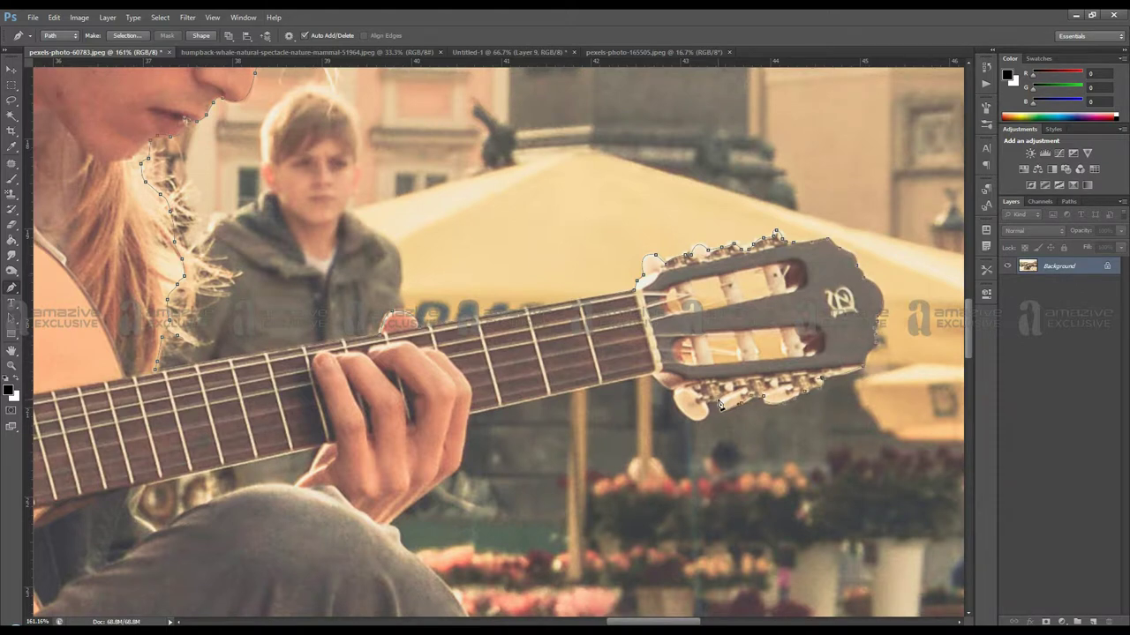
left_click_drag(471, 419, 623, 219)
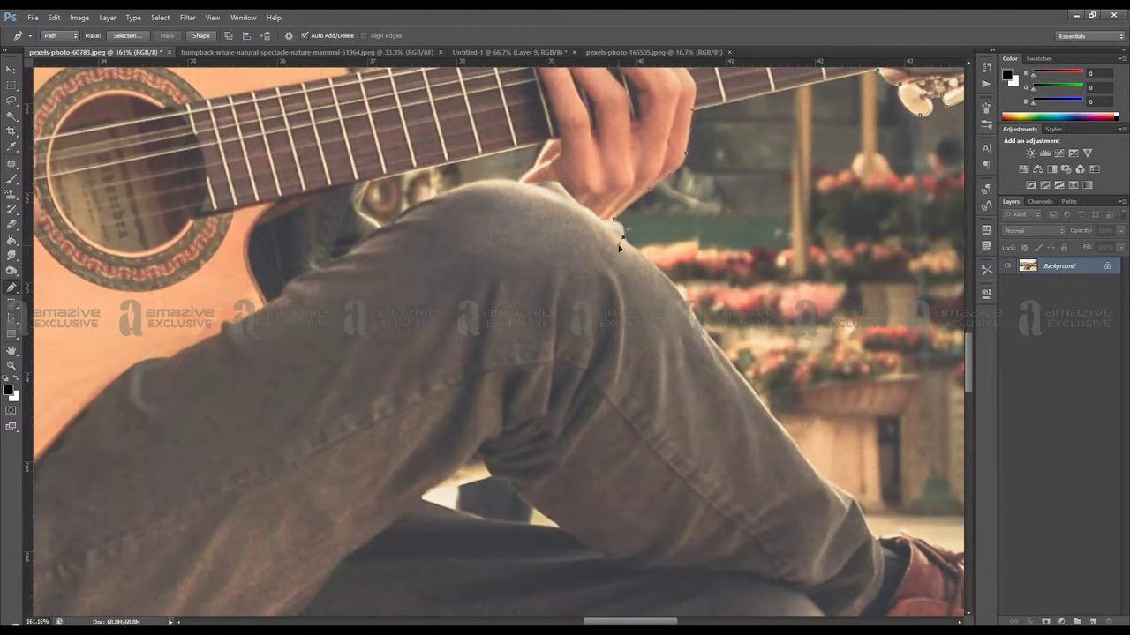
Step: Continue the outline along the knee edge down around the shoe
left_click(787, 433)
left_click(817, 473)
left_click(852, 490)
left_click_drag(882, 528, 721, 251)
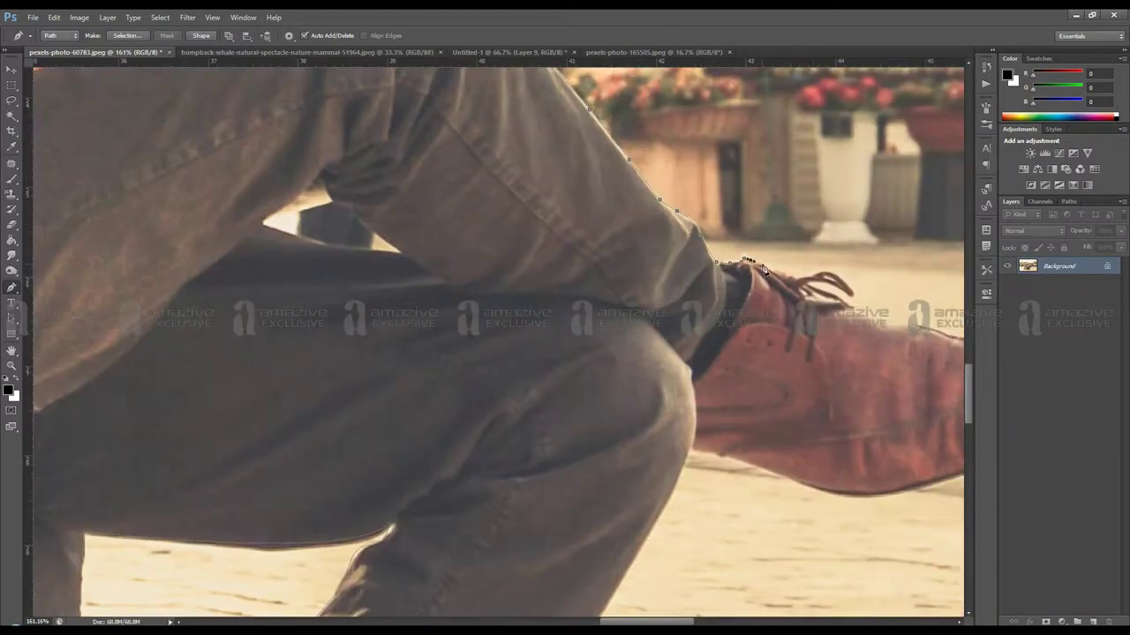
left_click_drag(807, 288, 287, 235)
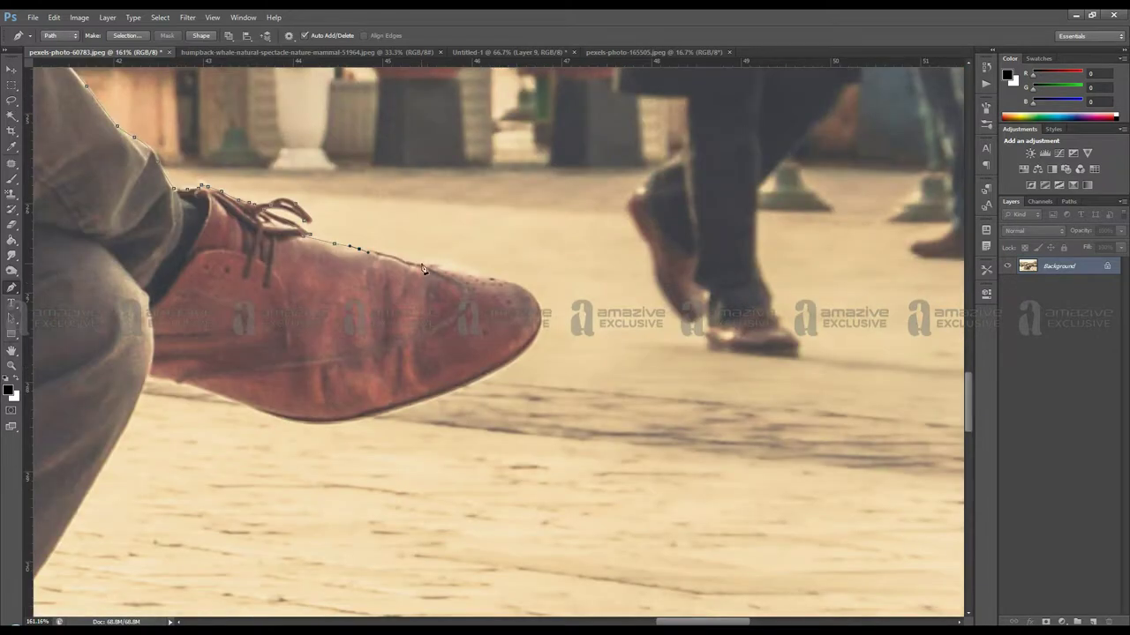
left_click_drag(506, 379, 893, 233)
scroll(576, 252, "down", 5, "alt")
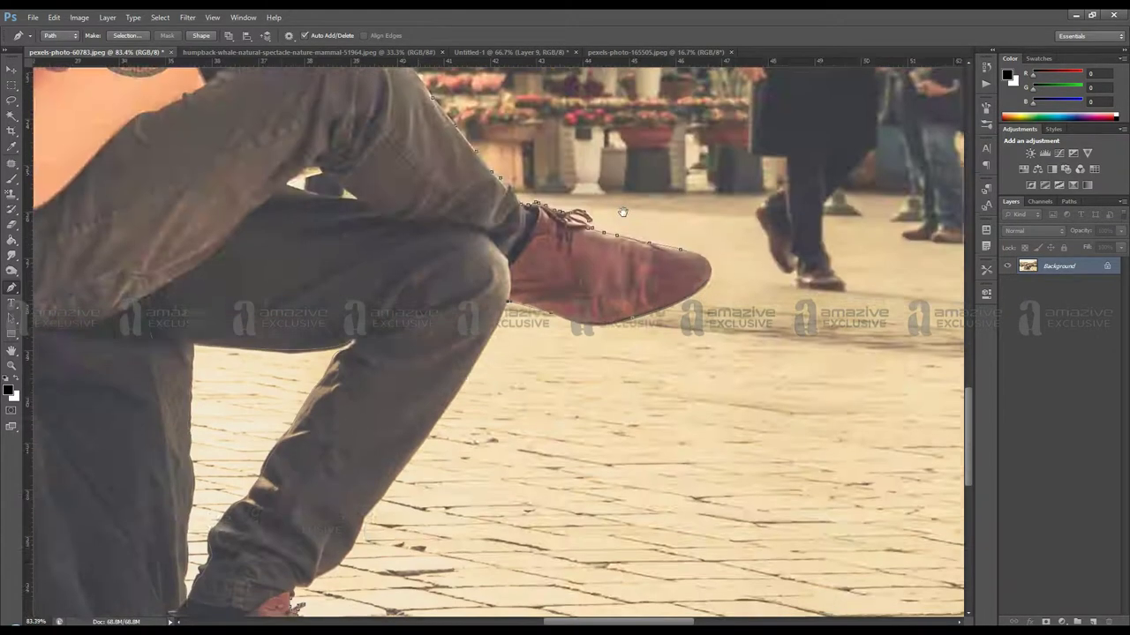
scroll(638, 254, "up", 3, "alt")
scroll(505, 386, "down", 4, "alt")
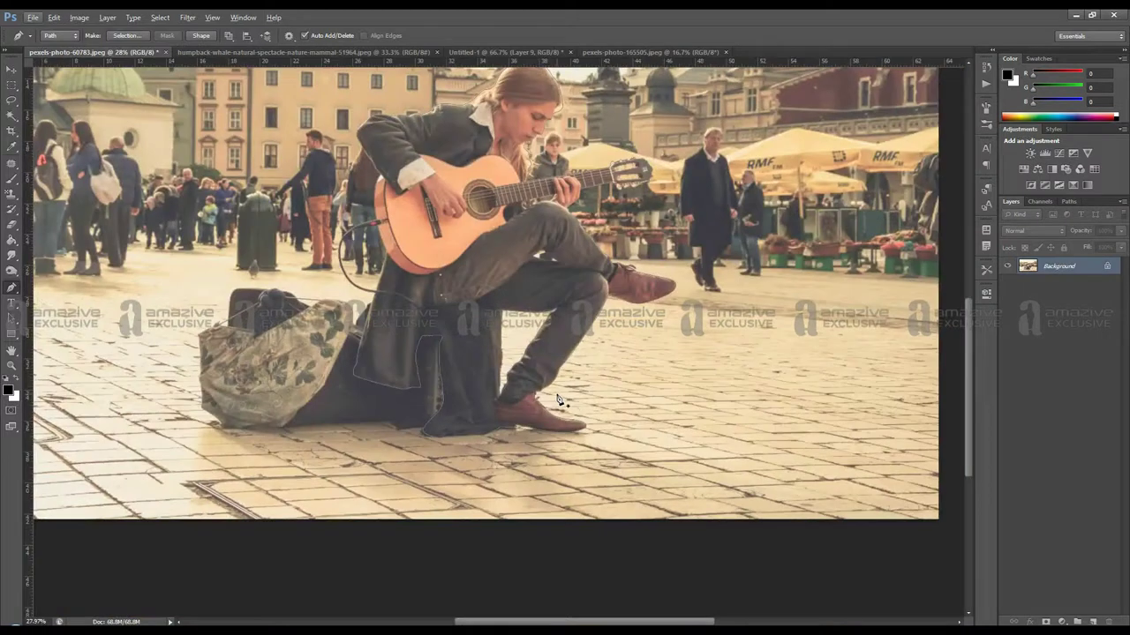
scroll(382, 192, "up", 4, "alt")
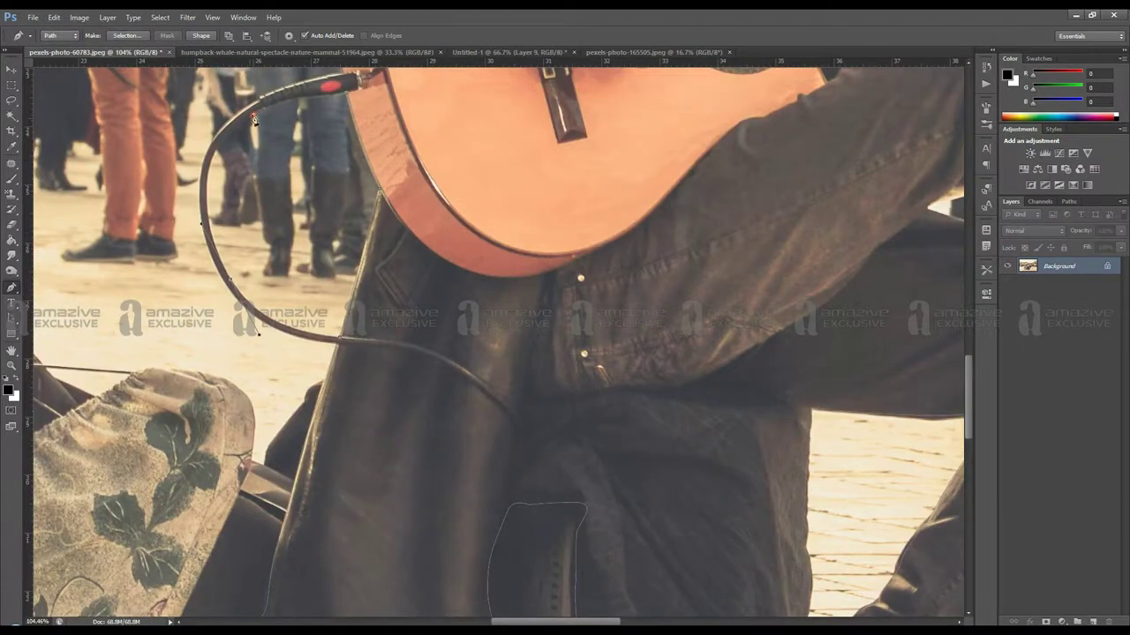
scroll(254, 119, "down", 3, "alt")
Step: Refine the hair edge with an enlarged Refine Radius brush in Refine Edge and apply it
scroll(221, 106, "up", 5)
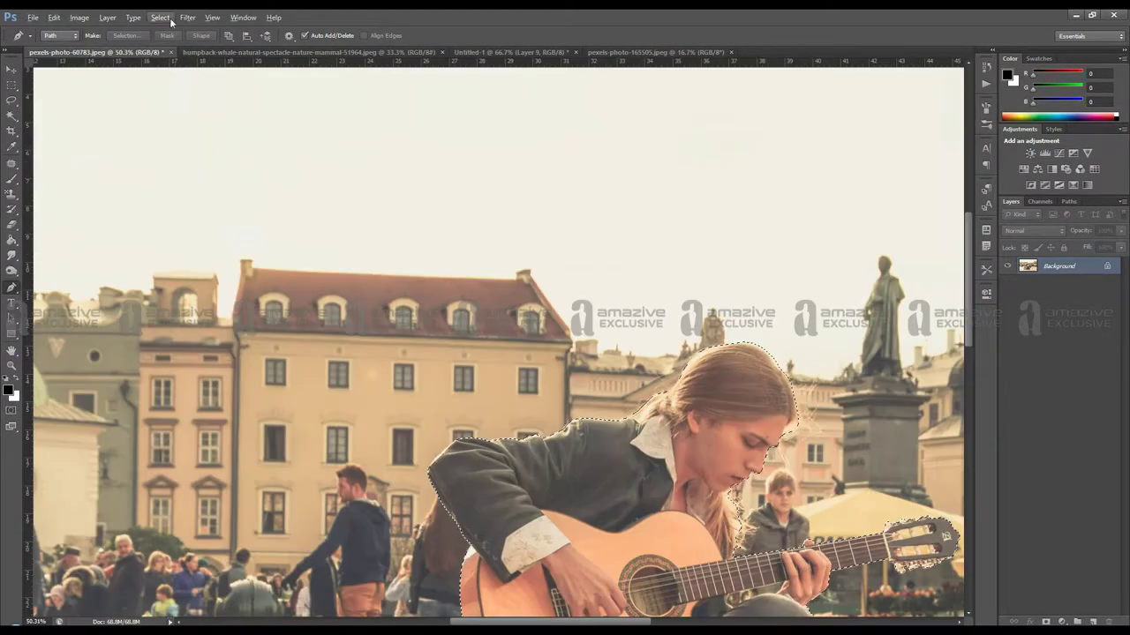
key("ctrl+alt+r")
scroll(953, 514, "up", 2, "alt")
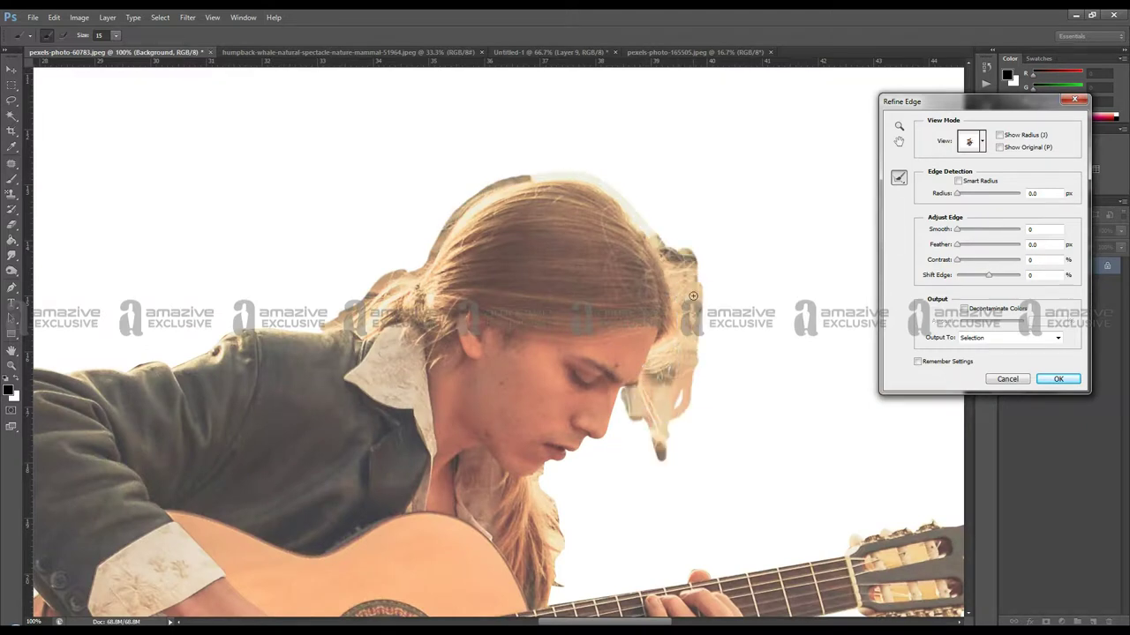
key("bracketright")
key("bracketright")
key("bracketright")
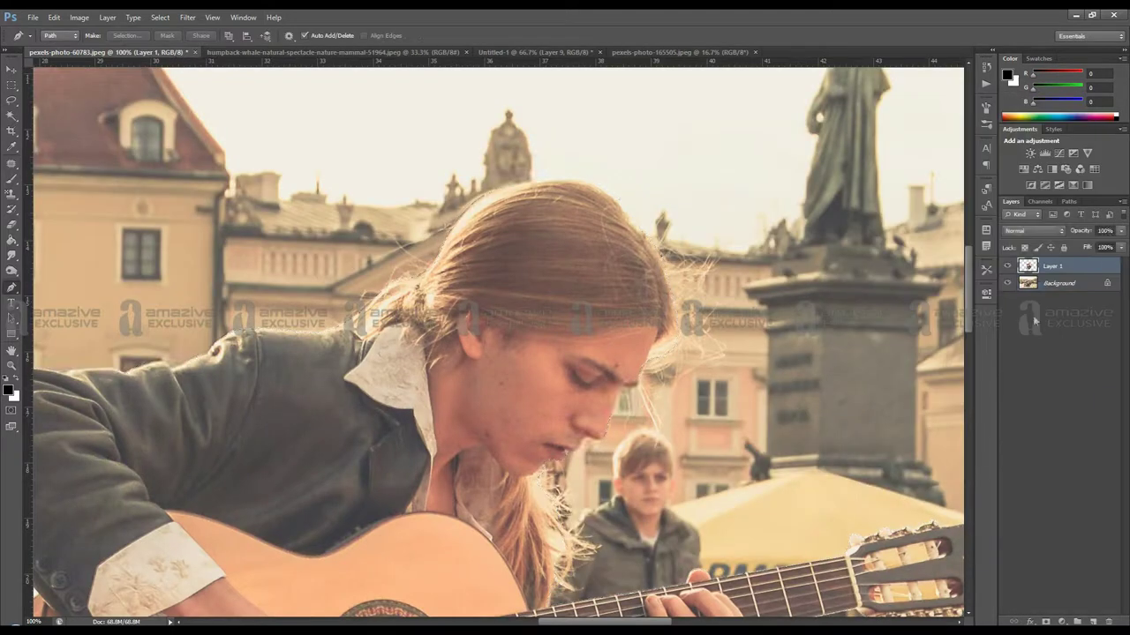
mouse_move(598, 218)
left_mouse_down()
mouse_move(697, 291)
mouse_move(574, 591)
mouse_move(657, 458)
left_mouse_up()
left_click(1058, 378)
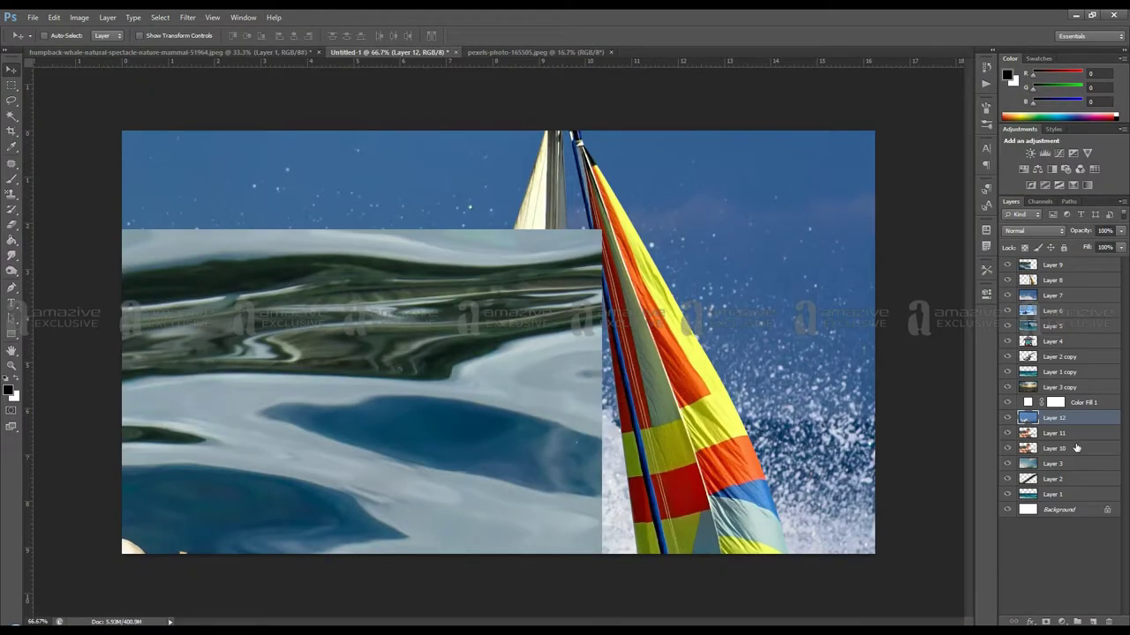
Step: Duplicate Layers 4 through 9
left_click(1052, 341)
left_click(1056, 325, "shift")
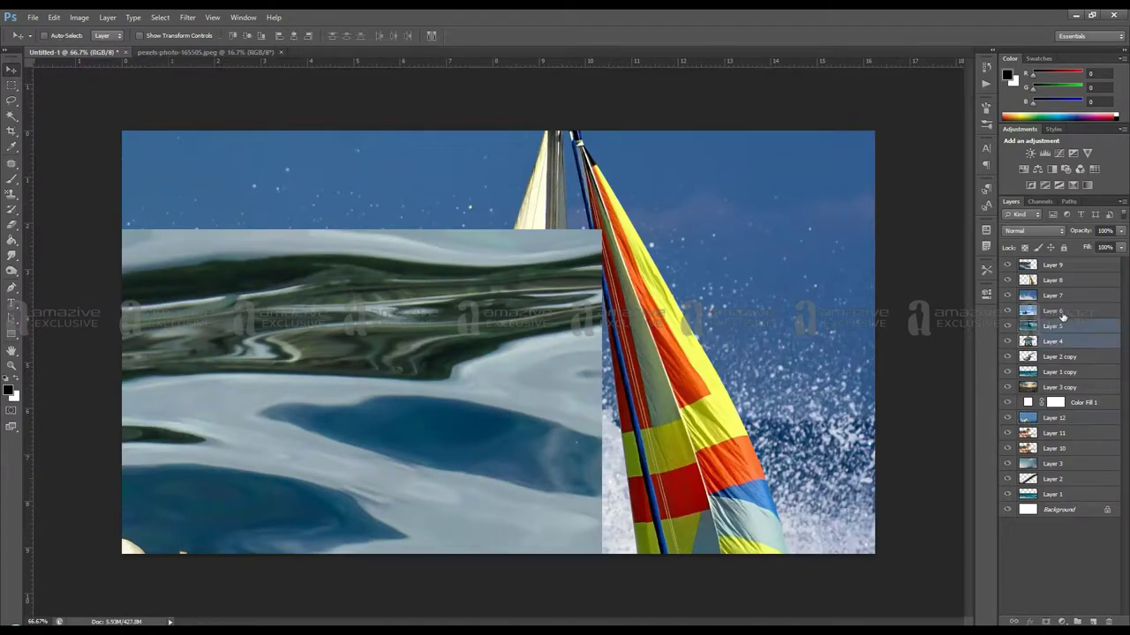
key("ctrl+j")
Step: Save the composite as the PSD 'Demo- Amazive Graphics.psd'
key("ctrl+shift+s")
type("DEs")
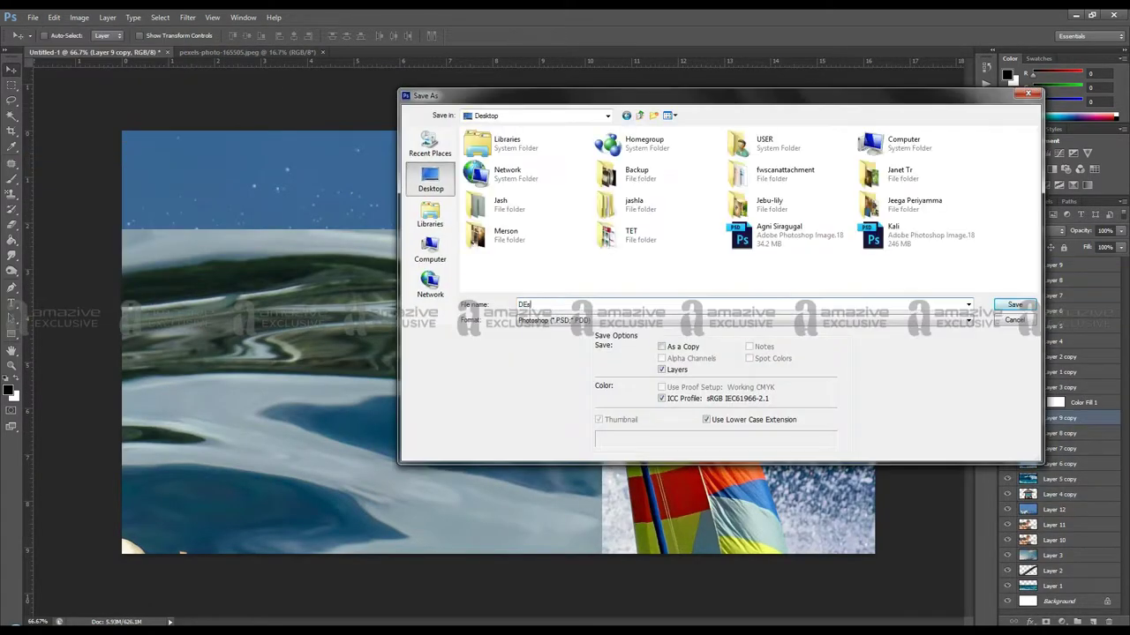
type("cs")
key("Return")
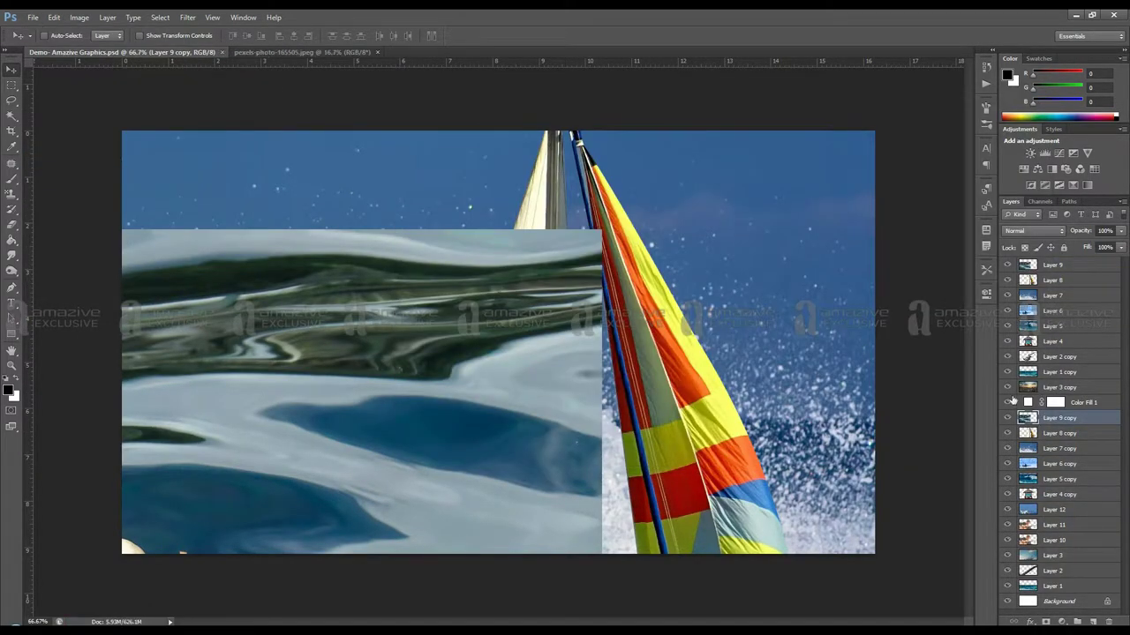
Step: Hide the upper layers to reveal the sunset ocean and zoom out
left_click_drag(1007, 265, 1007, 356)
left_click(1059, 387)
key("ctrl+minus")
key("ctrl+t")
Step: Pick Layer 1 copy and set a smaller Eraser to soften the horizon join
key("Escape")
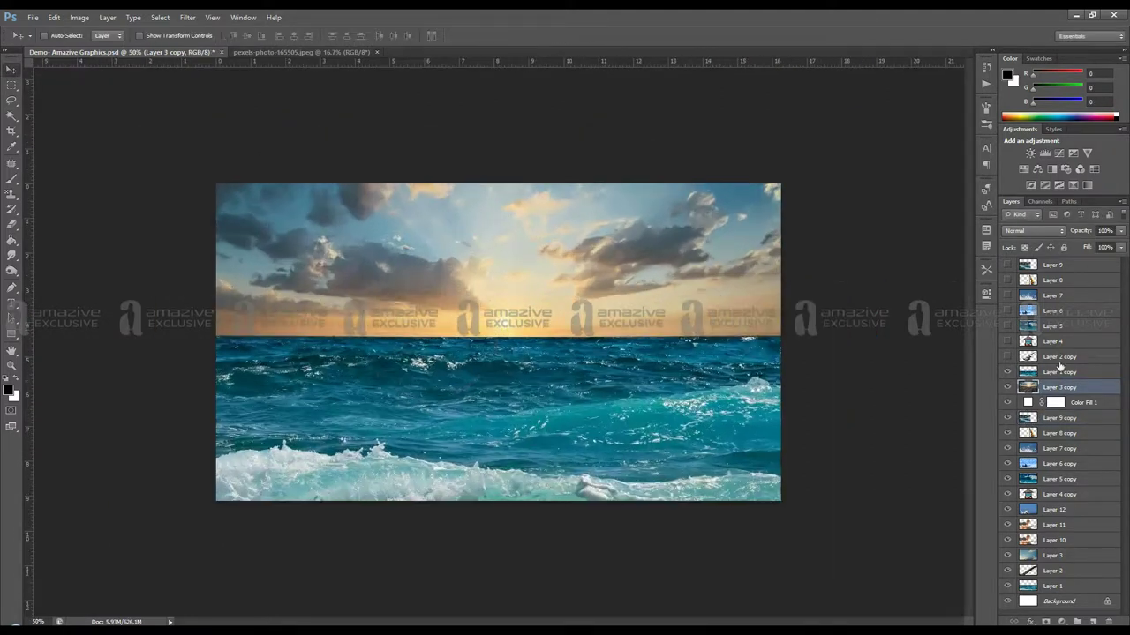
left_click(1060, 371)
key("e")
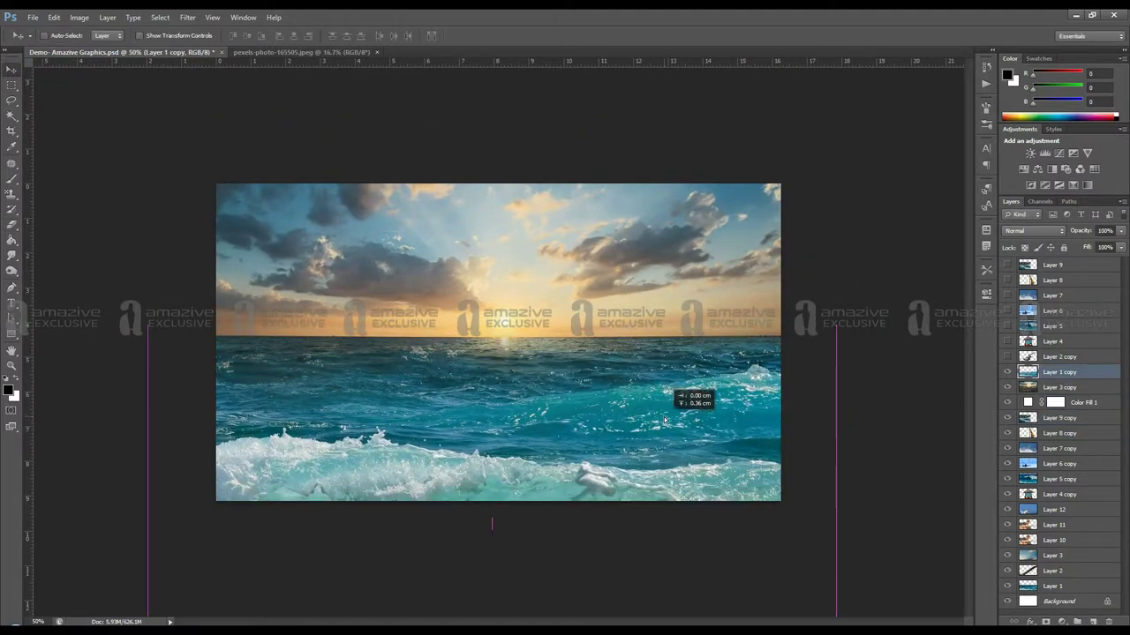
key("bracketleft")
key("bracketleft")
key("bracketleft")
Step: Show the guitar and rotate it to tilt in the sea, then reveal the crashing-wave layer
left_click(1007, 357)
left_click(1059, 356)
key("ctrl+t")
mouse_move(706, 265)
left_mouse_down()
mouse_move(671, 292)
mouse_move(725, 316)
left_mouse_up()
key("ctrl+plus")
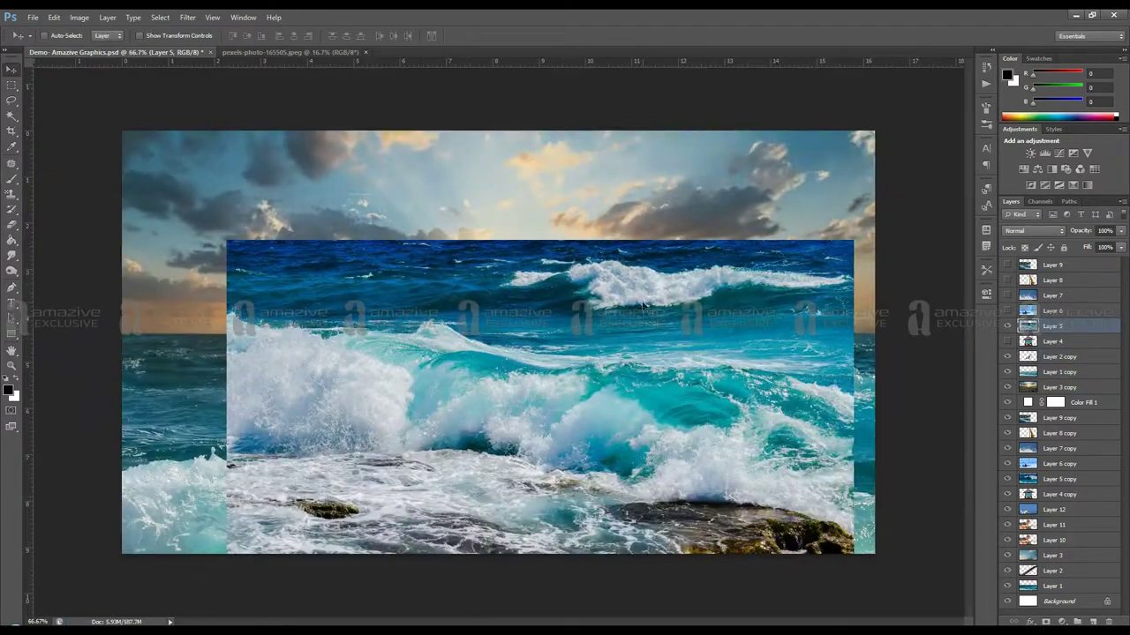
left_click(1033, 230)
left_click(1037, 361)
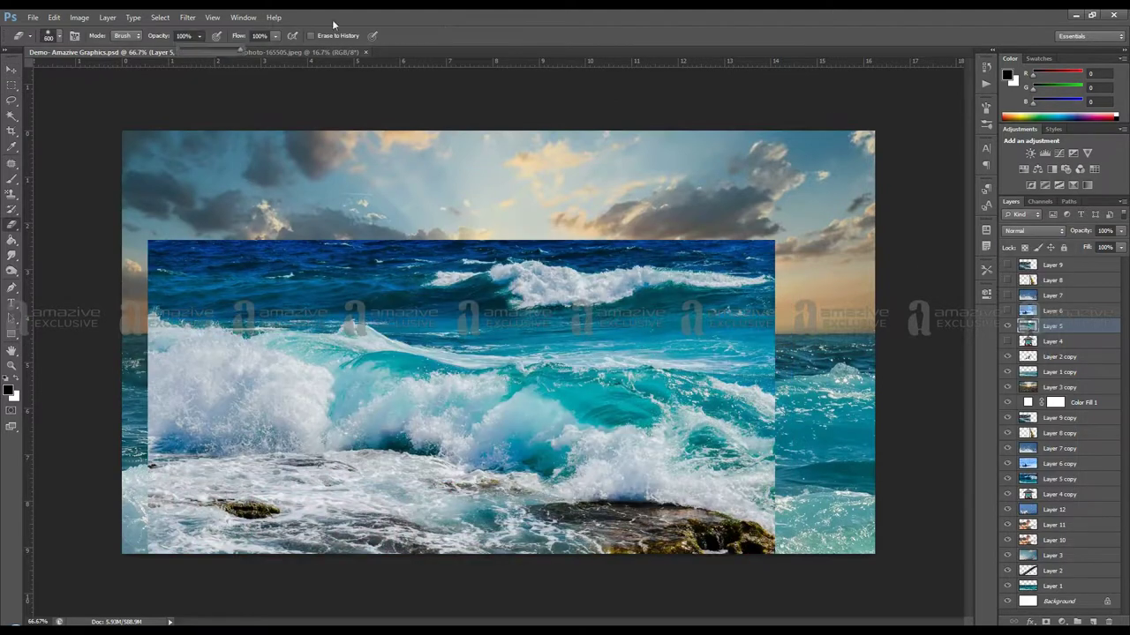
Step: Position the wave layer and blue splash Layer 7 over the guitar's base
left_click_drag(501, 446, 611, 369)
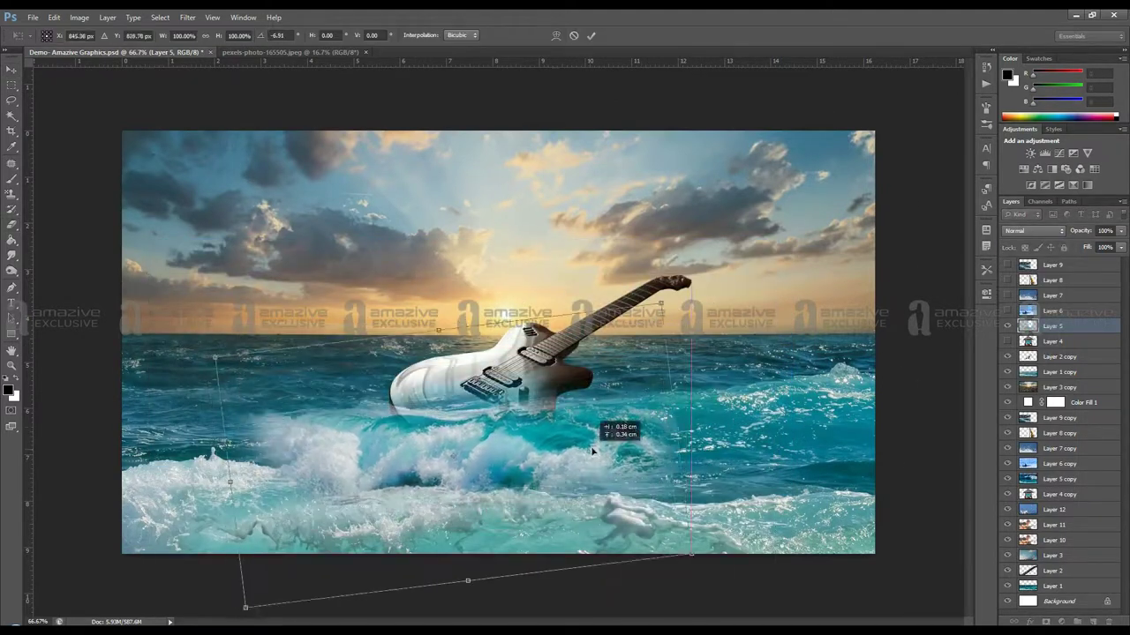
key("ctrl+bracketleft")
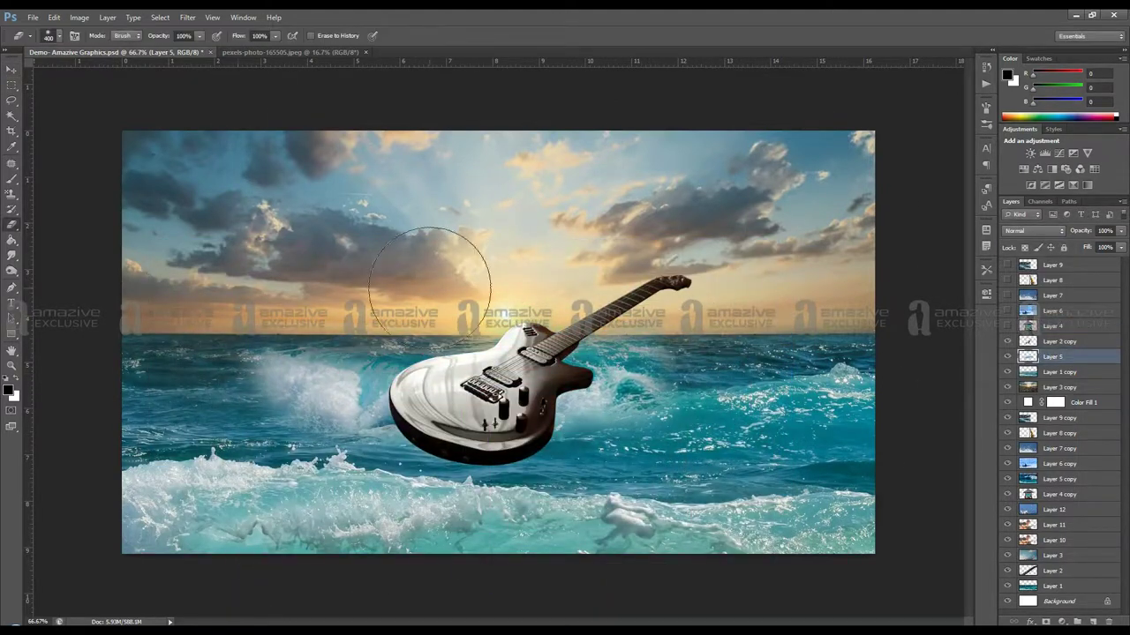
mouse_move(561, 361)
left_mouse_down()
mouse_move(523, 428)
mouse_move(558, 477)
left_mouse_up()
left_click(1066, 300)
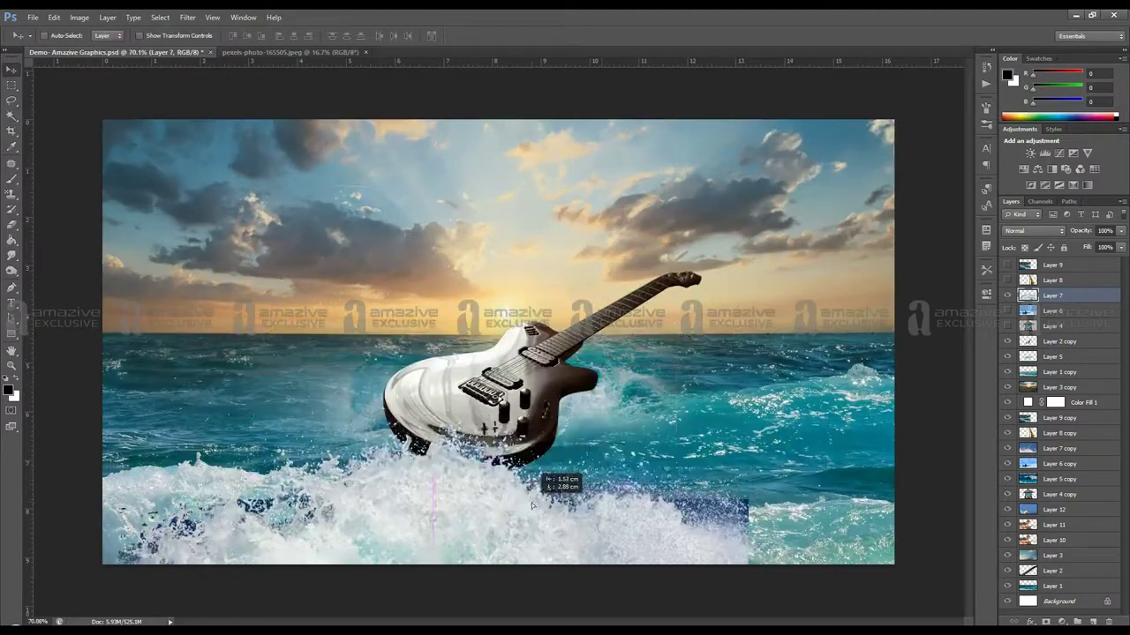
left_click_drag(509, 505, 638, 441)
Step: Warp the wave copy so it curls up around the guitar
left_click_drag(1050, 295, 1050, 424)
left_click(1051, 296)
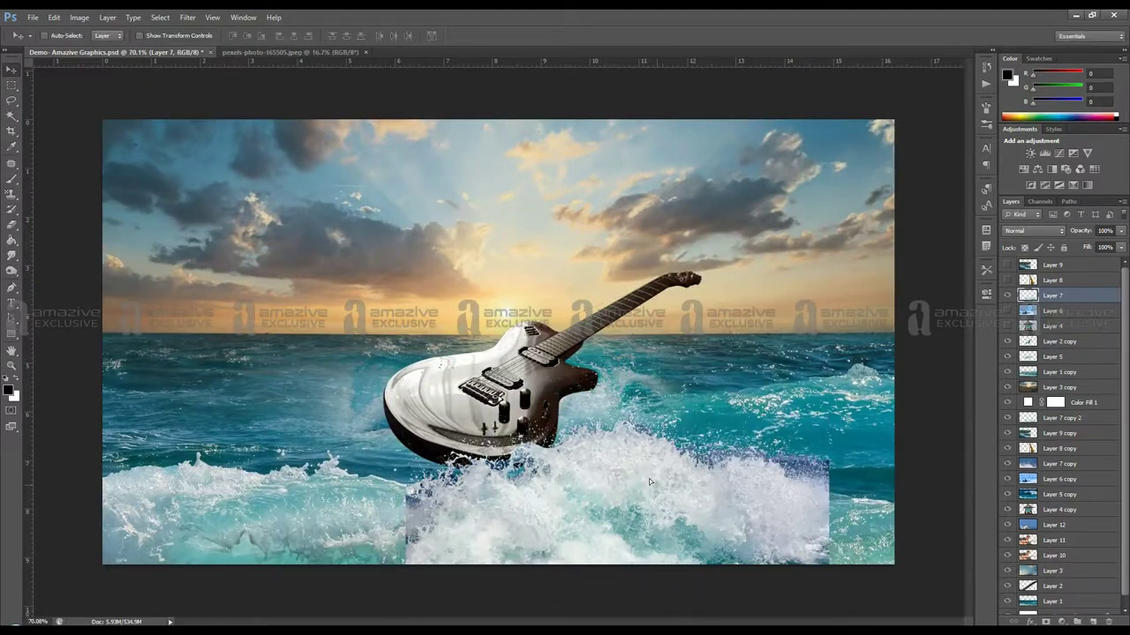
key("ctrl+t")
mouse_move(811, 579)
left_mouse_down()
mouse_move(837, 452)
mouse_move(578, 506)
left_mouse_up()
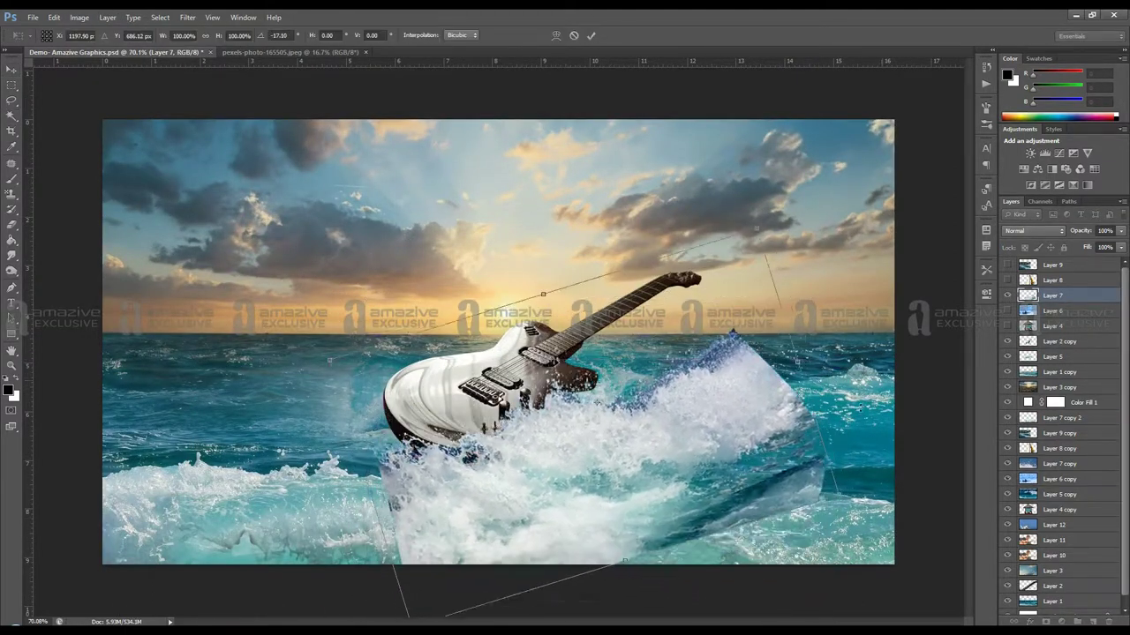
key("Return")
Step: Shift the wave toward the guitar's base and scale it to about 70 percent
key("ctrl+1")
left_click_drag(237, 281, 495, 344)
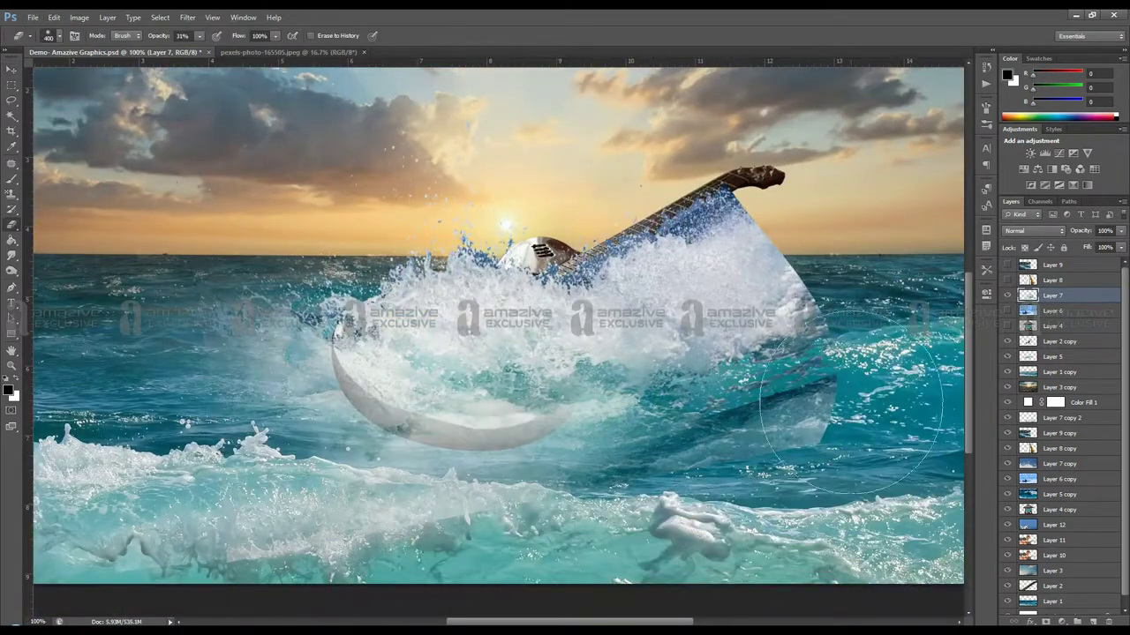
key("ctrl+t")
right_click(653, 397)
left_click(617, 530)
left_click_drag(764, 570, 651, 504)
key("Return")
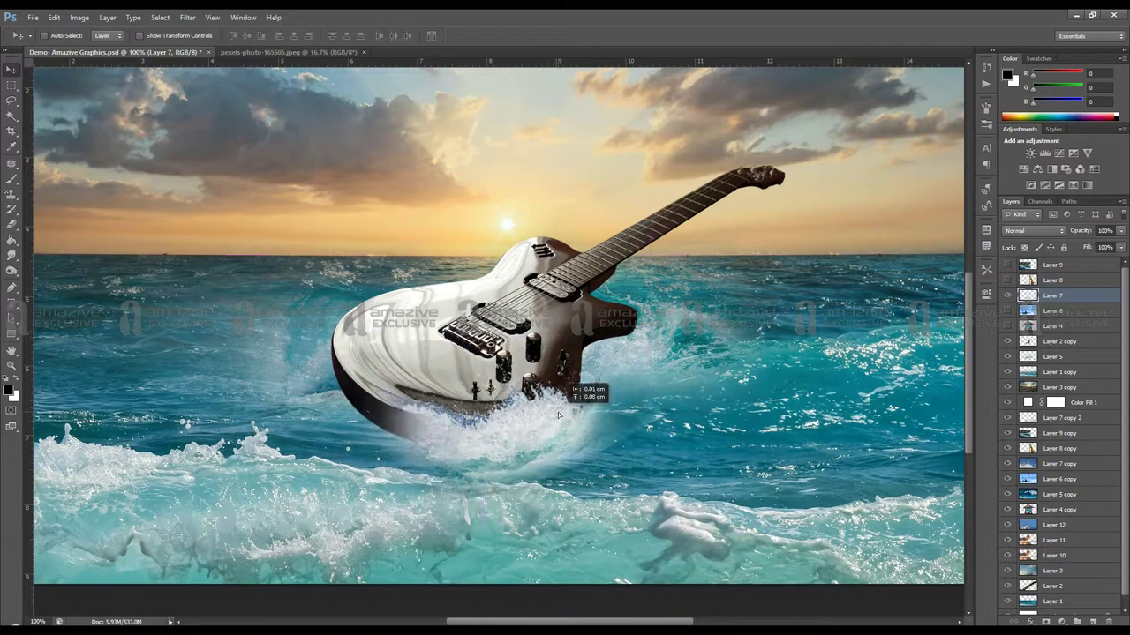
Step: Duplicate the splash beside the guitar body, erase its edges, and show the dolphin layer
key("ctrl+j")
mouse_move(562, 433)
left_mouse_down()
mouse_move(715, 304)
mouse_move(679, 344)
mouse_move(689, 340)
left_mouse_up()
key("e")
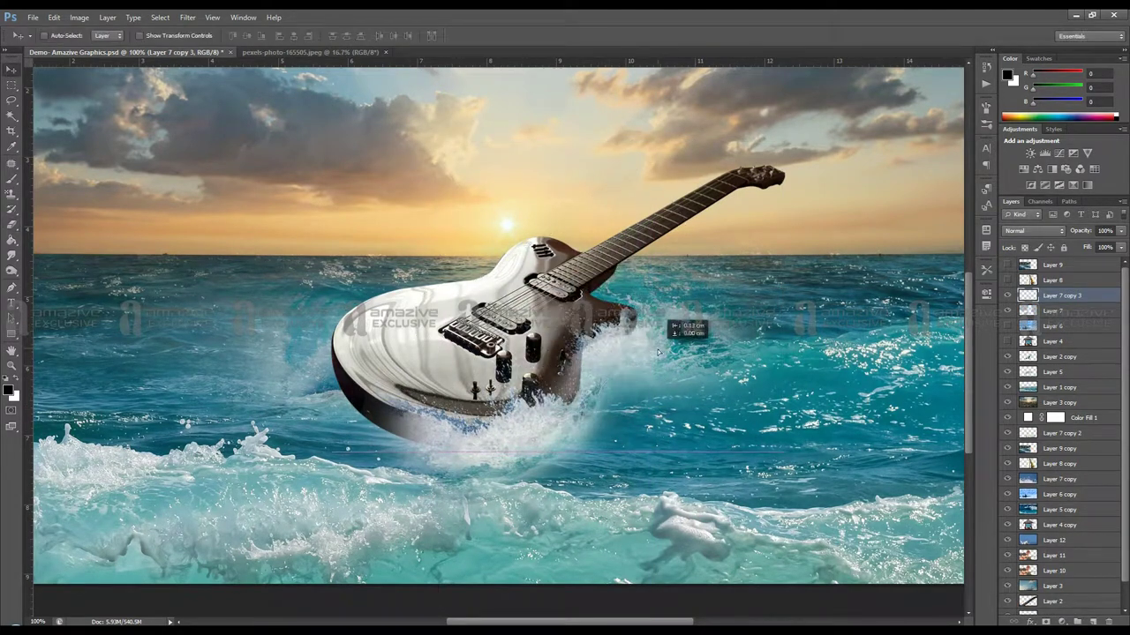
key("v")
left_click(1051, 264)
left_click(1007, 265)
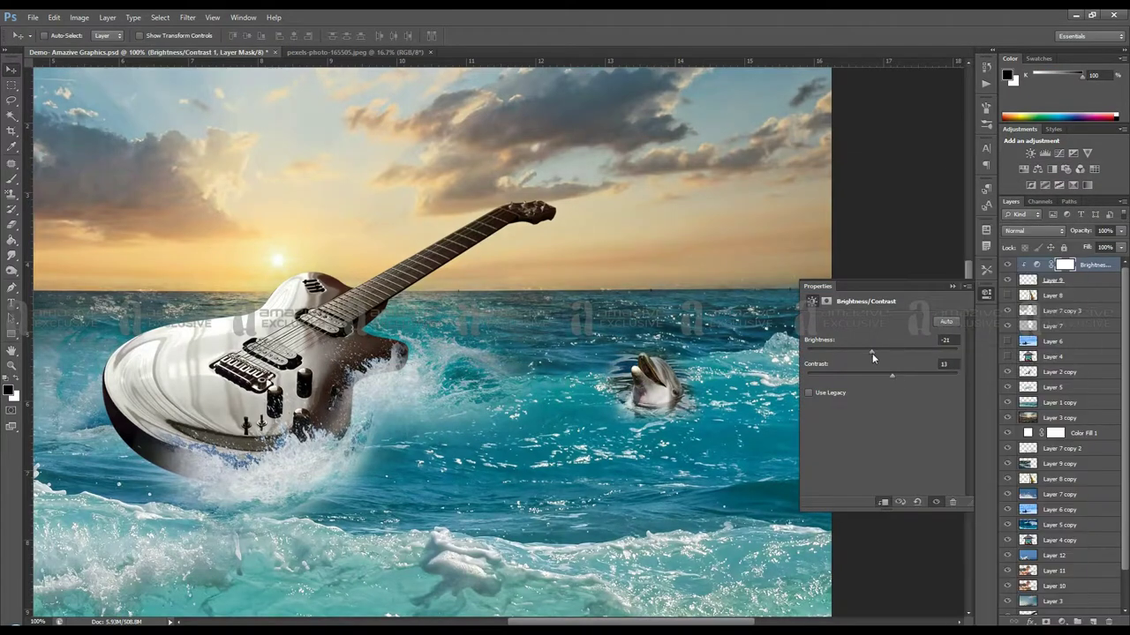
Step: Blend the dolphin in Screen mode with a Soft Light copy, erase edges, and nudge it left
left_click(1033, 230)
left_click(1028, 328)
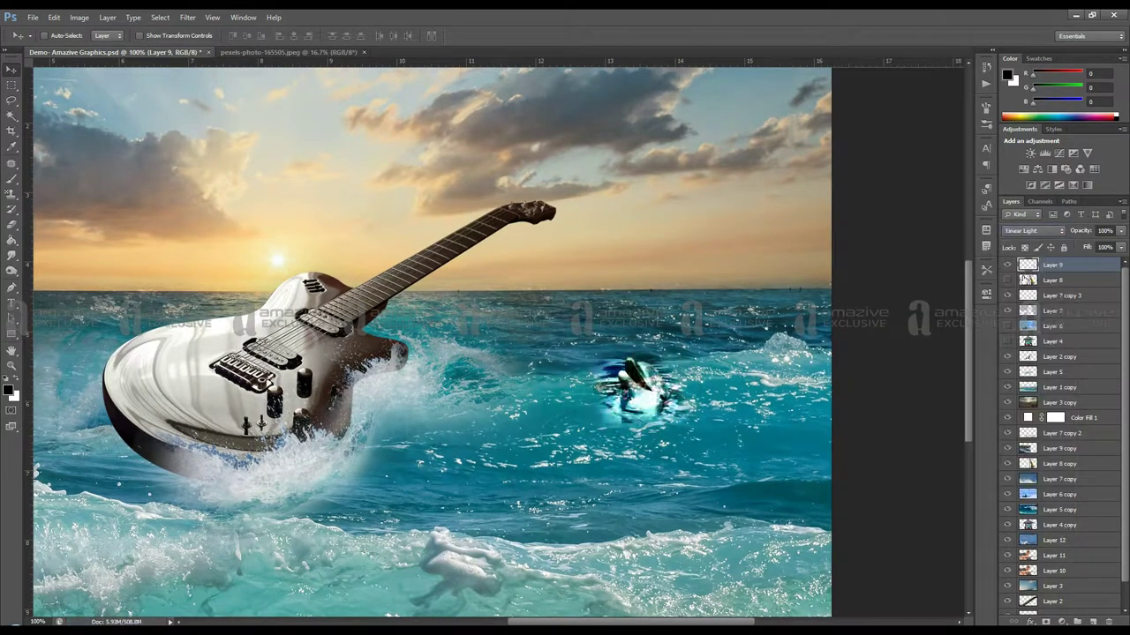
key("alt+shift+f")
key("ctrl+j")
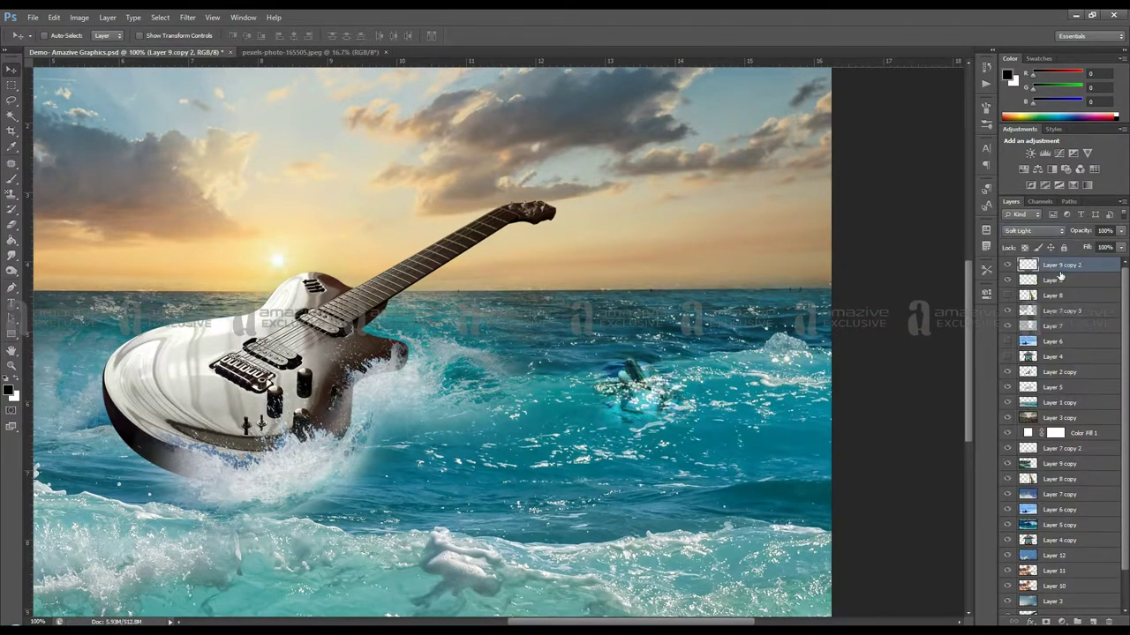
key("e")
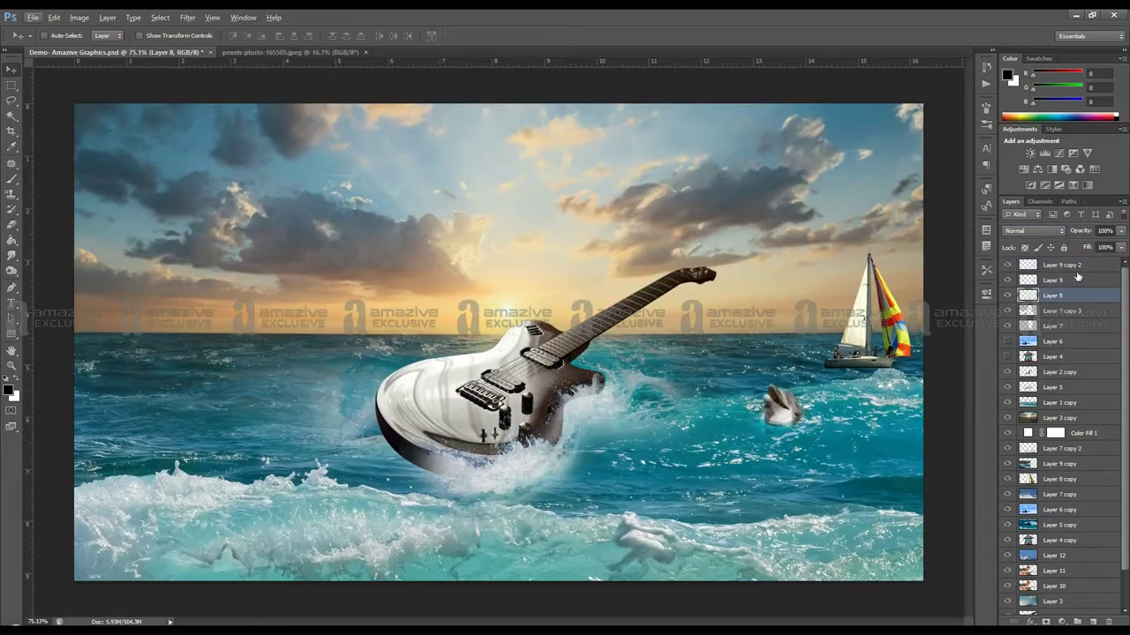
left_click(1076, 280)
left_click(1076, 265, "shift")
left_click_drag(799, 426, 745, 425)
Step: Shrink the sailboat Layer 8 on the horizon and erase its edges
left_click(1046, 296)
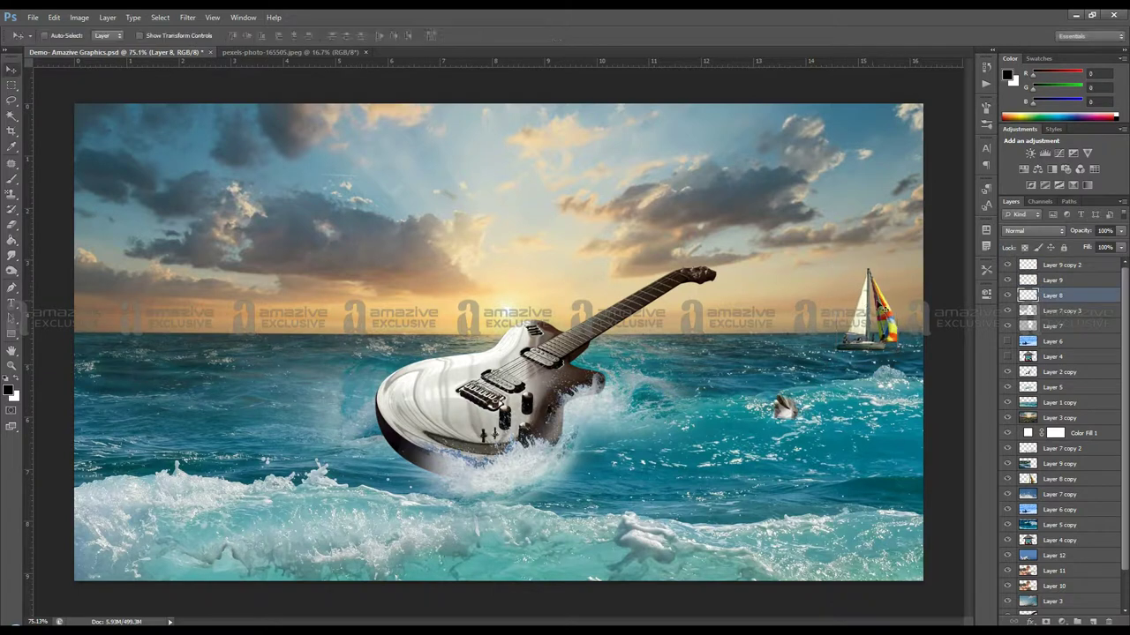
left_click_drag(890, 340, 893, 342)
scroll(884, 346, "up", 3)
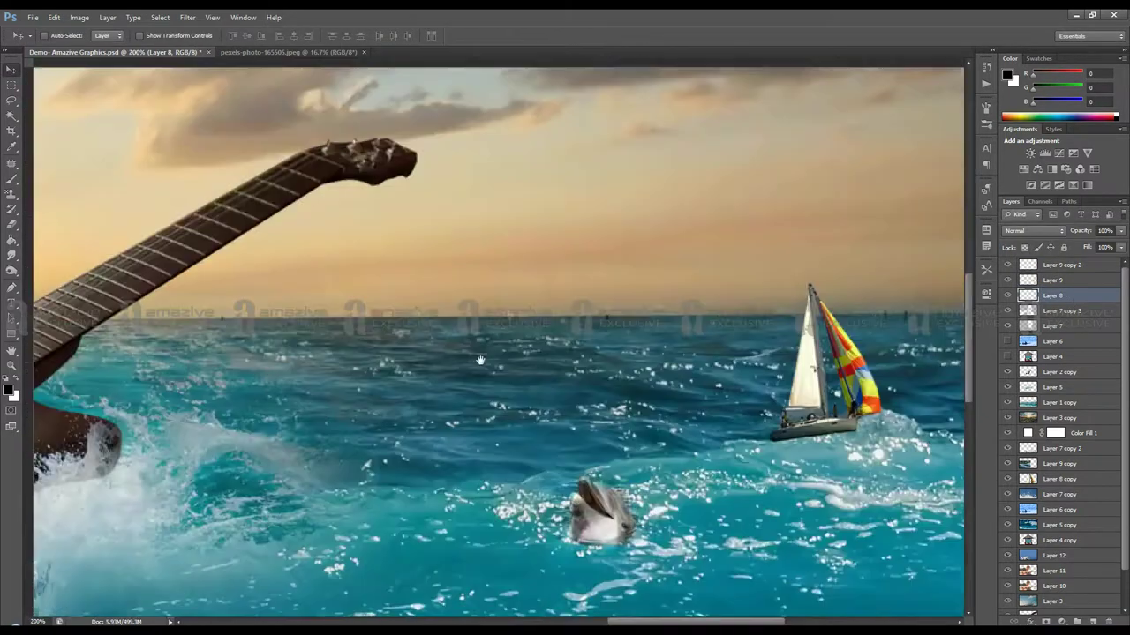
key("e")
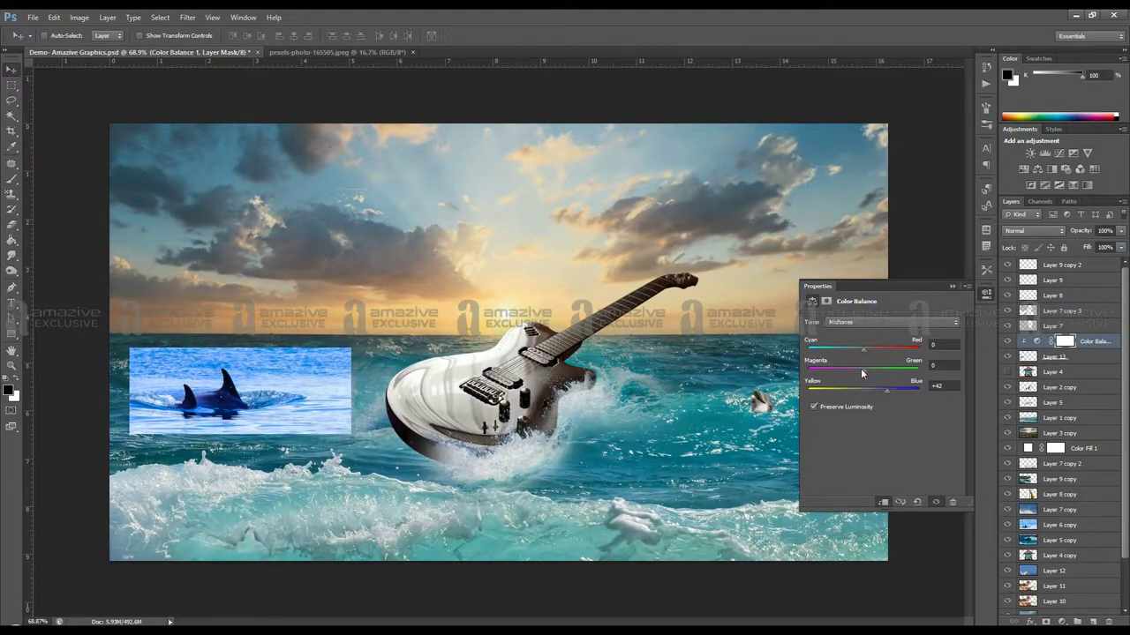
Step: Color Balance the orca photo toward cyan, green and blue, then erase its hard right edge
left_click_drag(862, 369, 886, 369)
left_click_drag(886, 389, 902, 389)
left_click_drag(863, 349, 844, 351)
left_click(1054, 341)
key("e")
left_click_drag(344, 353, 344, 424)
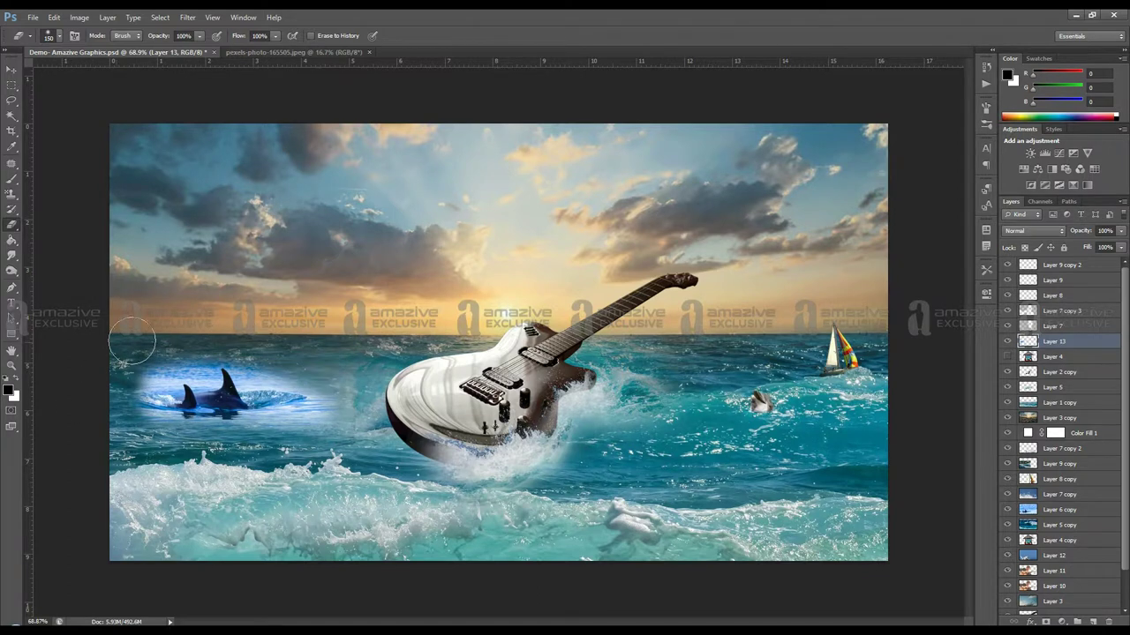
Step: Add a Hue/Saturation adjustment shifting the orca hue to match the sea
left_click(1056, 476)
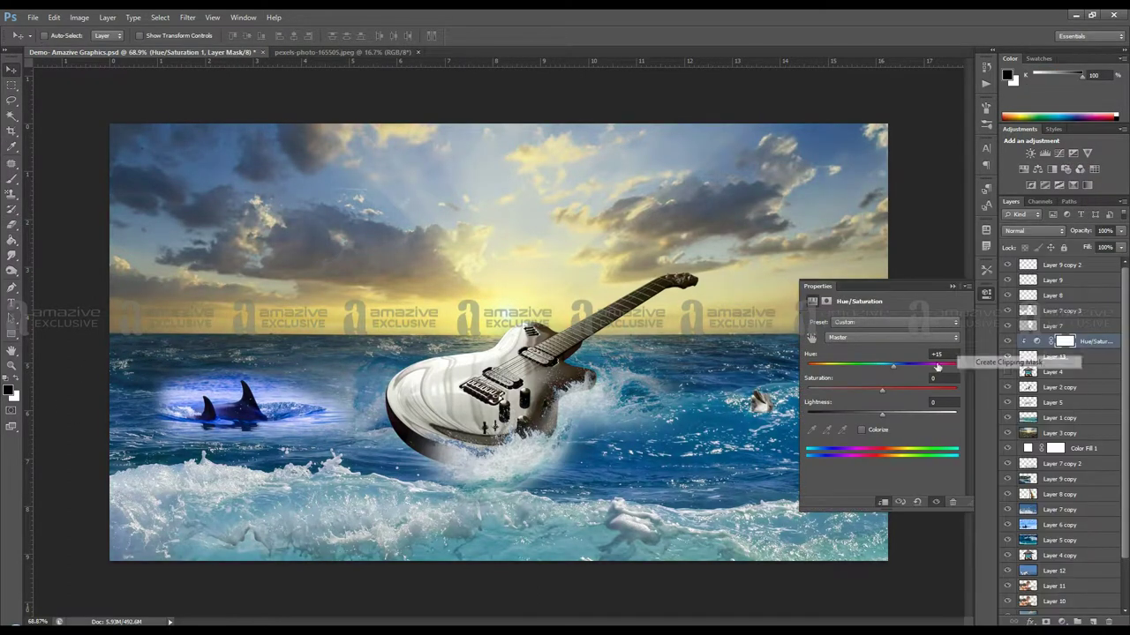
left_click_drag(881, 389, 841, 392)
left_click_drag(913, 369, 871, 371)
left_click(299, 428)
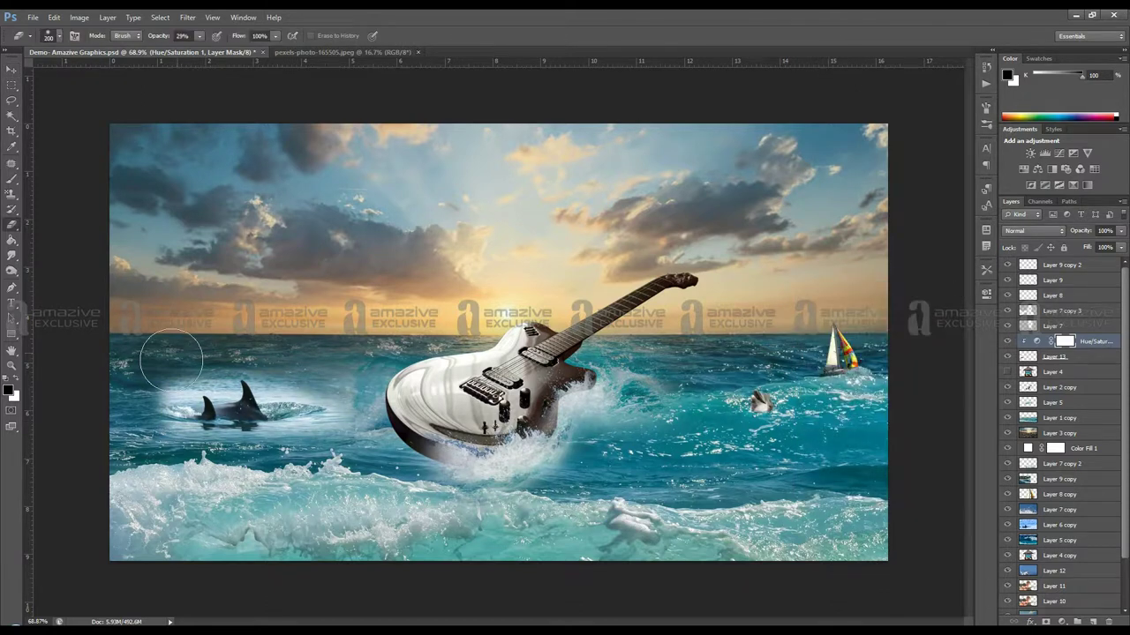
Step: Erase the bright halo around the orcas
left_click(1055, 357)
left_click_drag(292, 408, 152, 395)
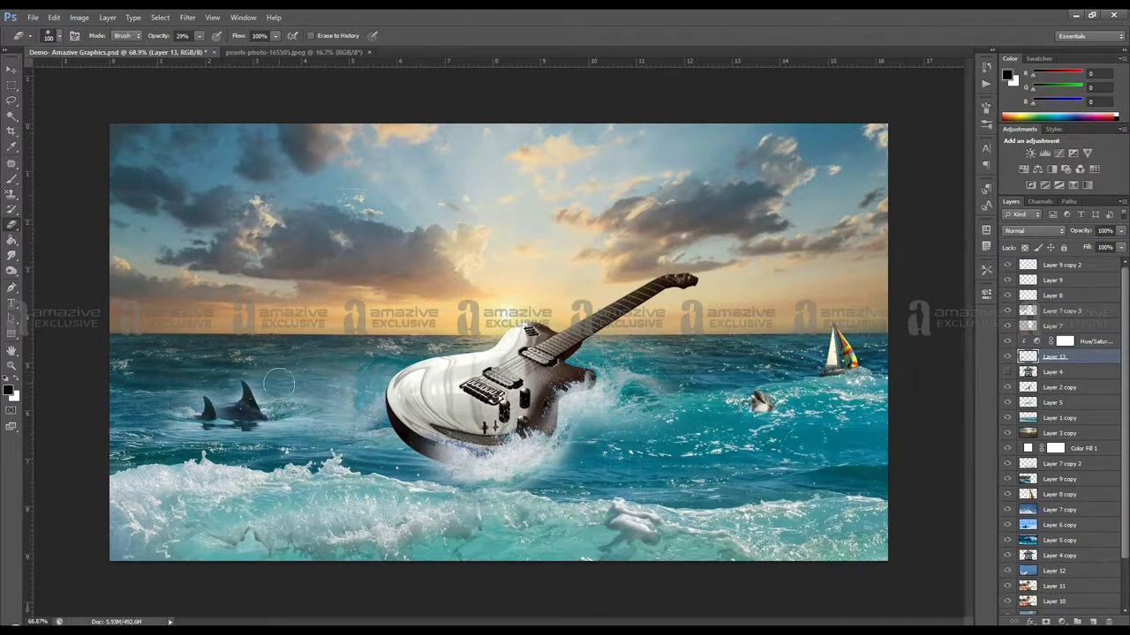
key("p")
scroll(367, 447, "up", 1)
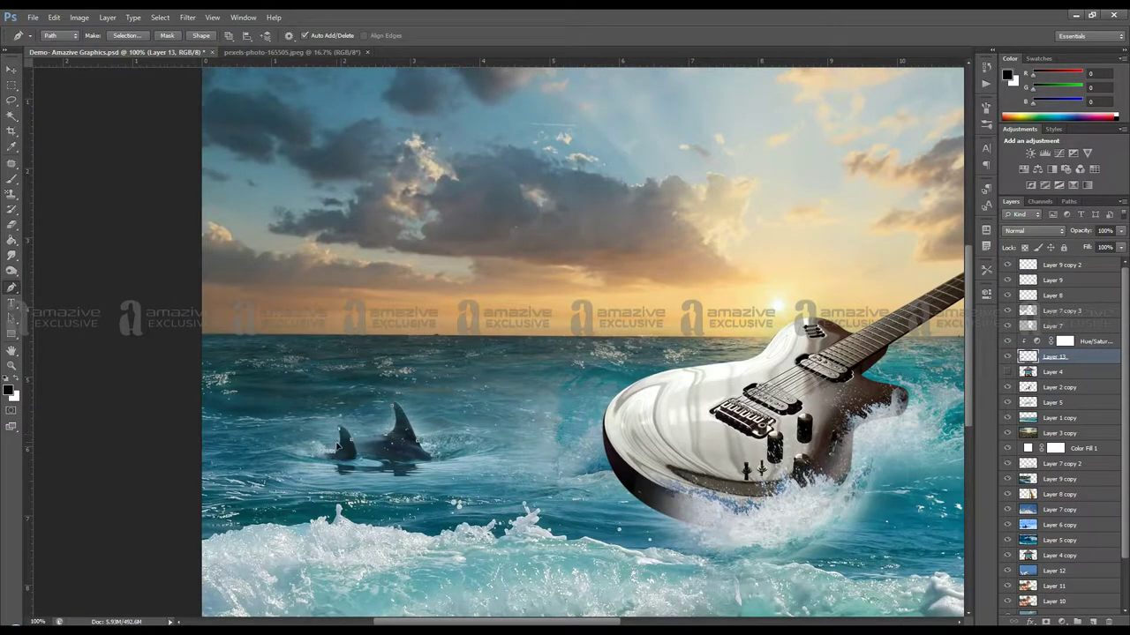
key("e")
scroll(353, 397, "down", 3)
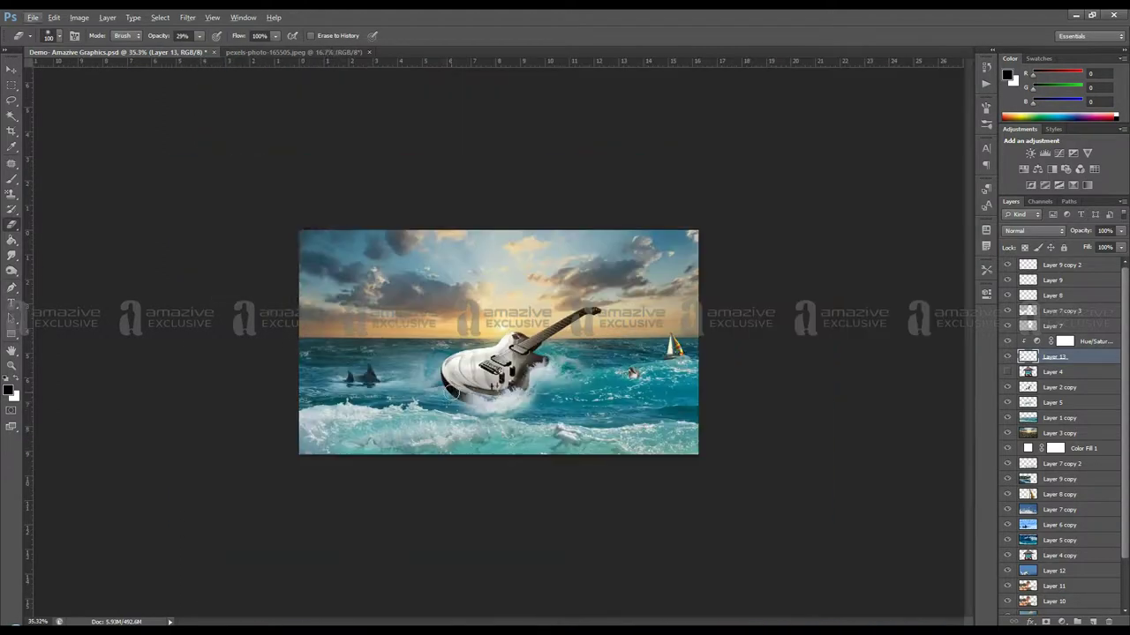
scroll(353, 397, "up", 1)
Step: Show the gazebo layer and switch to the Magic Wand
left_click(1007, 372)
key("w")
scroll(501, 344, "up", 2)
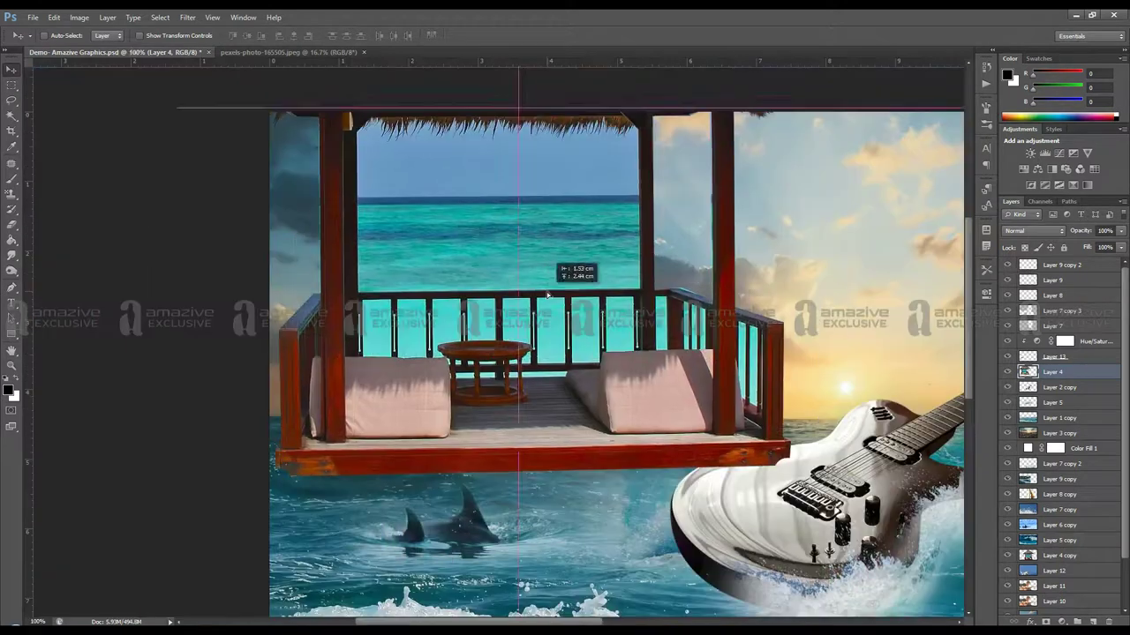
Step: Refine the gazebo window selection's edges and move the gazebo onto the guitar body
left_click(160, 16)
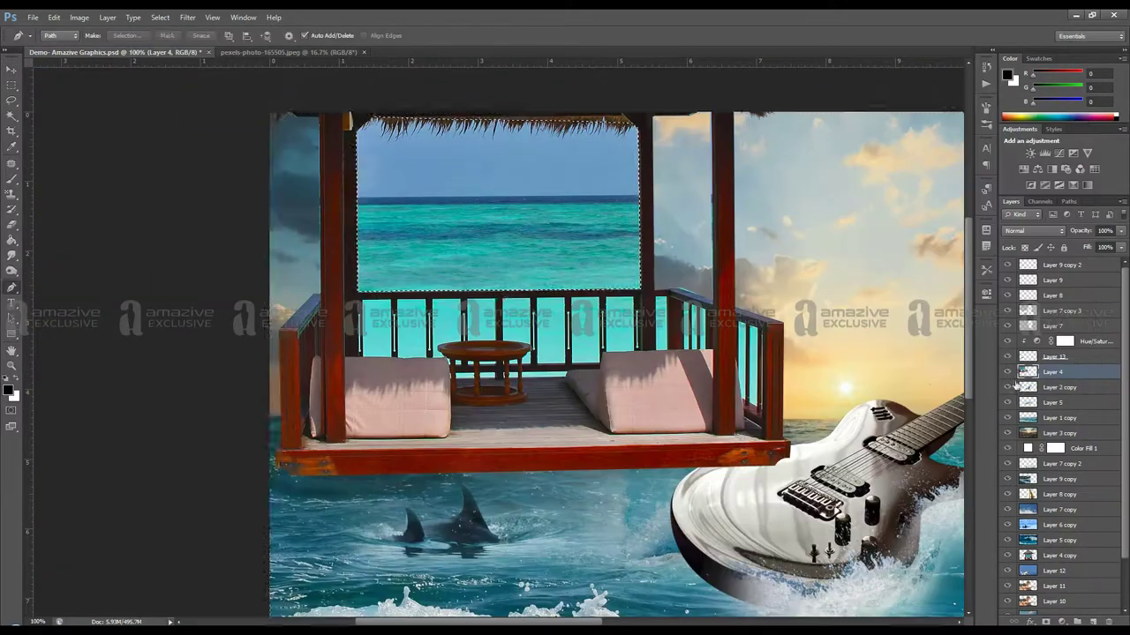
left_click(180, 146)
left_click(1059, 376)
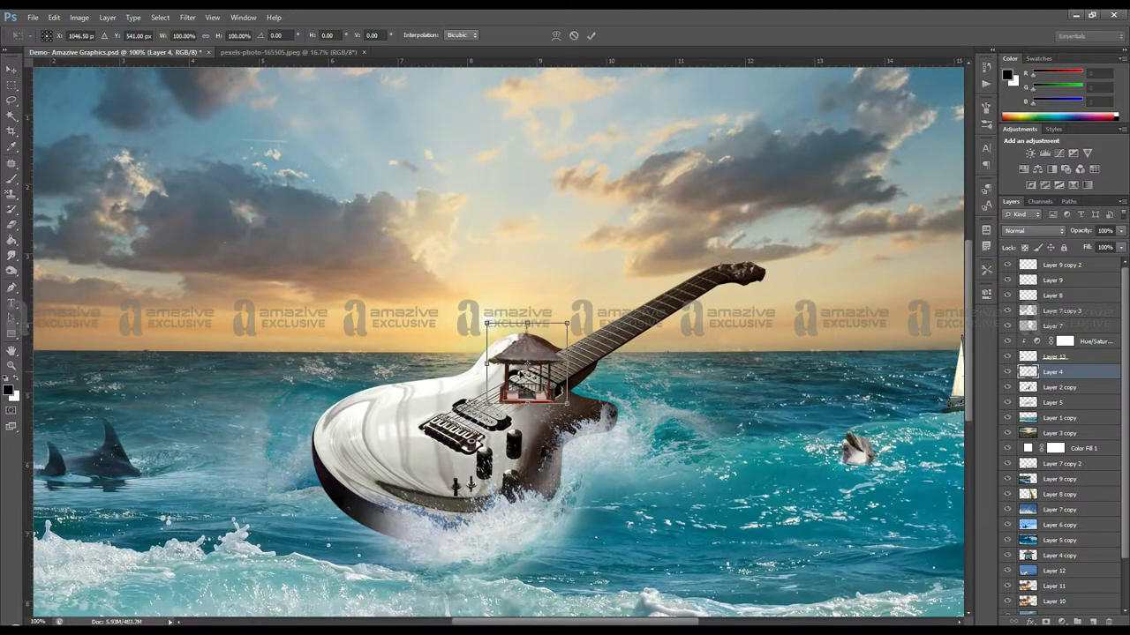
mouse_move(540, 348)
left_mouse_down()
mouse_move(559, 322)
mouse_move(441, 357)
left_mouse_up()
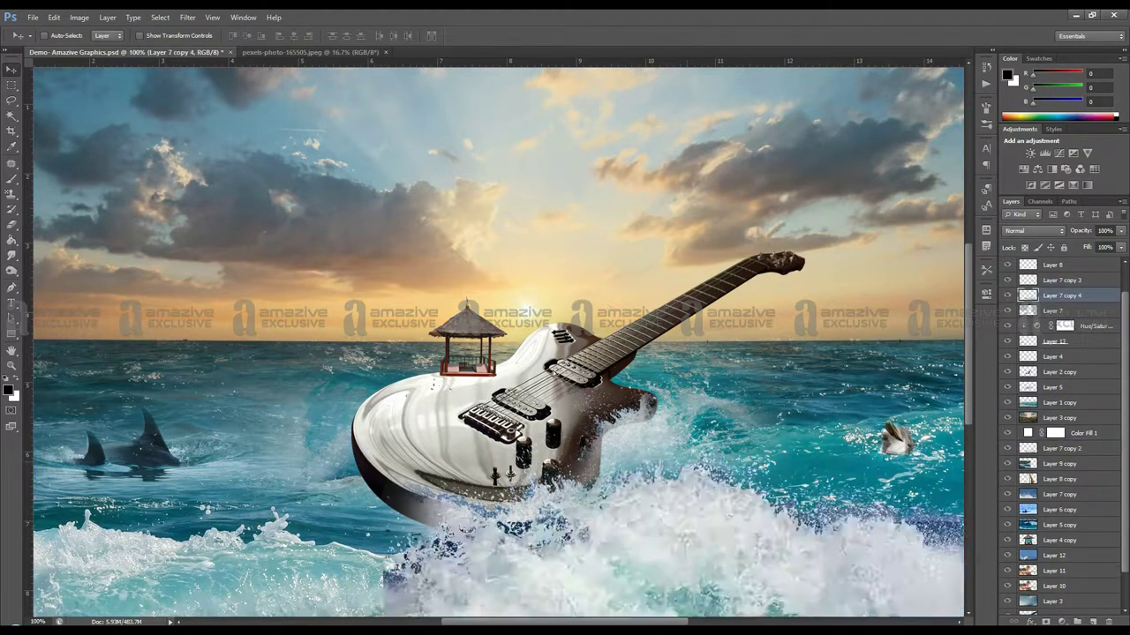
Step: Warp the new wave layer around the guitar's lower body
key("ctrl+1")
key("ctrl+t")
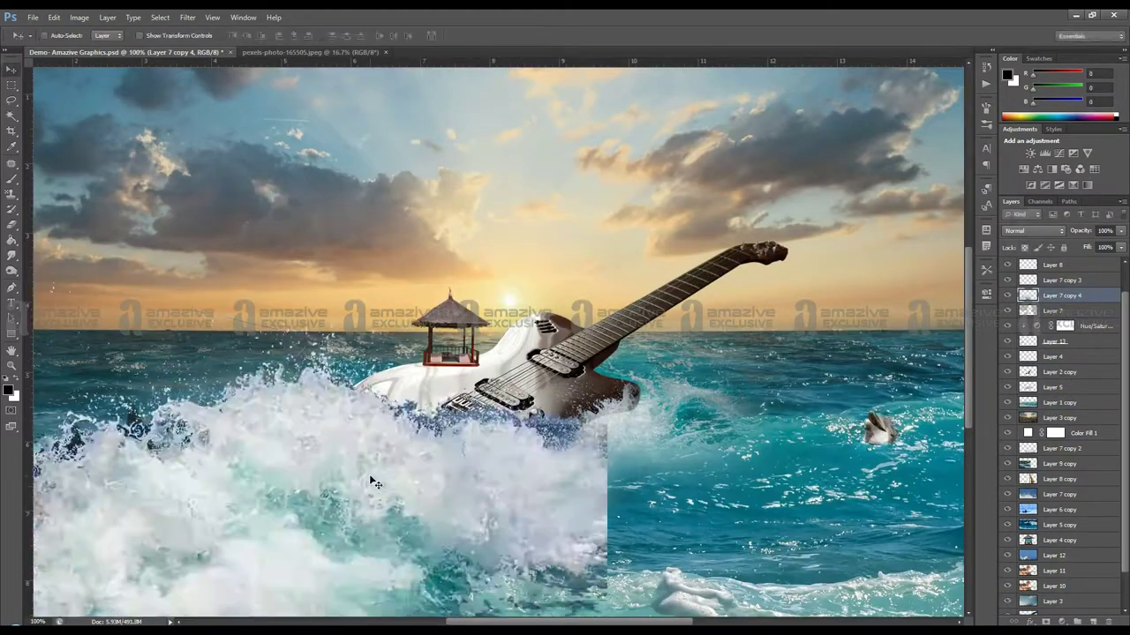
right_click(466, 431)
left_click(492, 516)
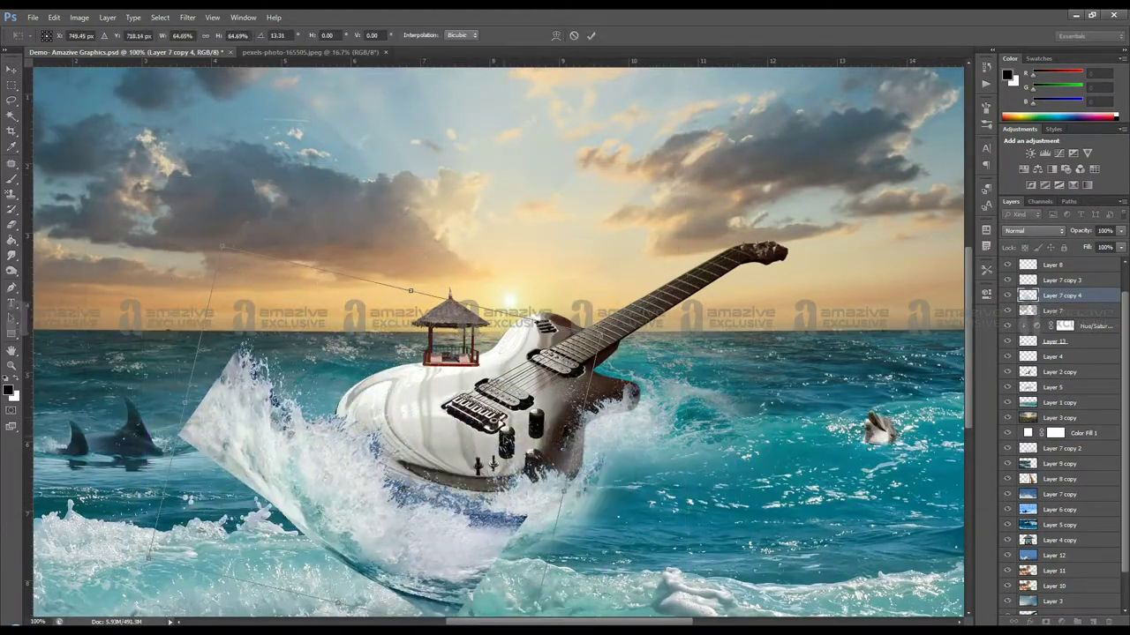
key("Return")
Step: Add a Hue/Saturation adjustment clipped to the wave layer
left_click(1030, 153)
right_click(1086, 294)
left_click(1050, 358)
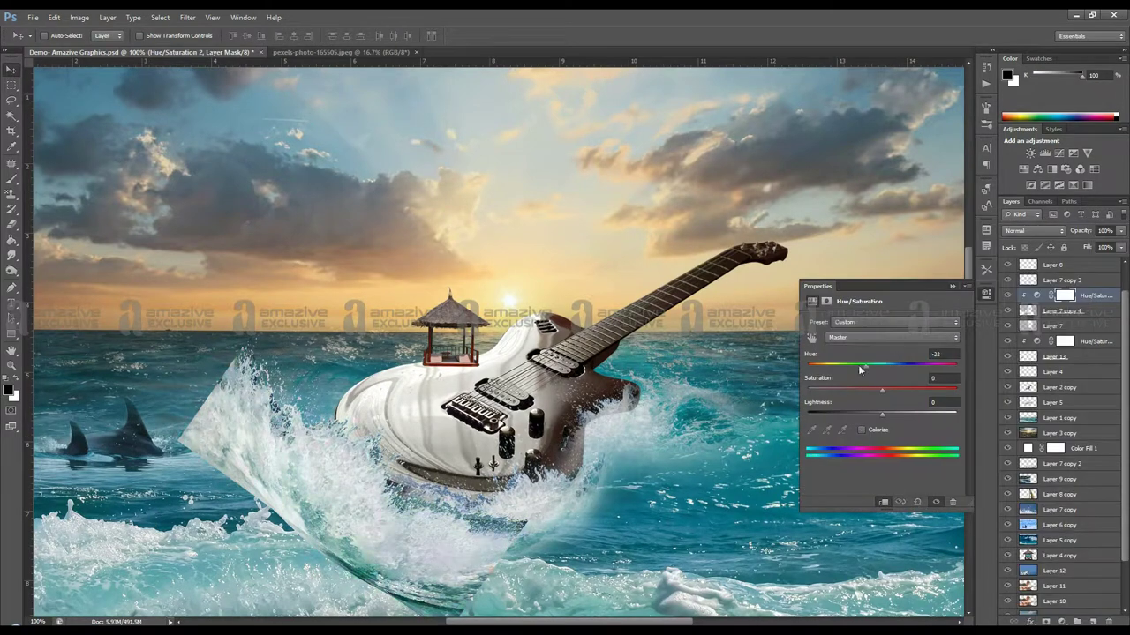
left_click(986, 294)
Step: Erase the wave's edges around the guitar and its lower-left foam
left_click(1059, 310)
key("e")
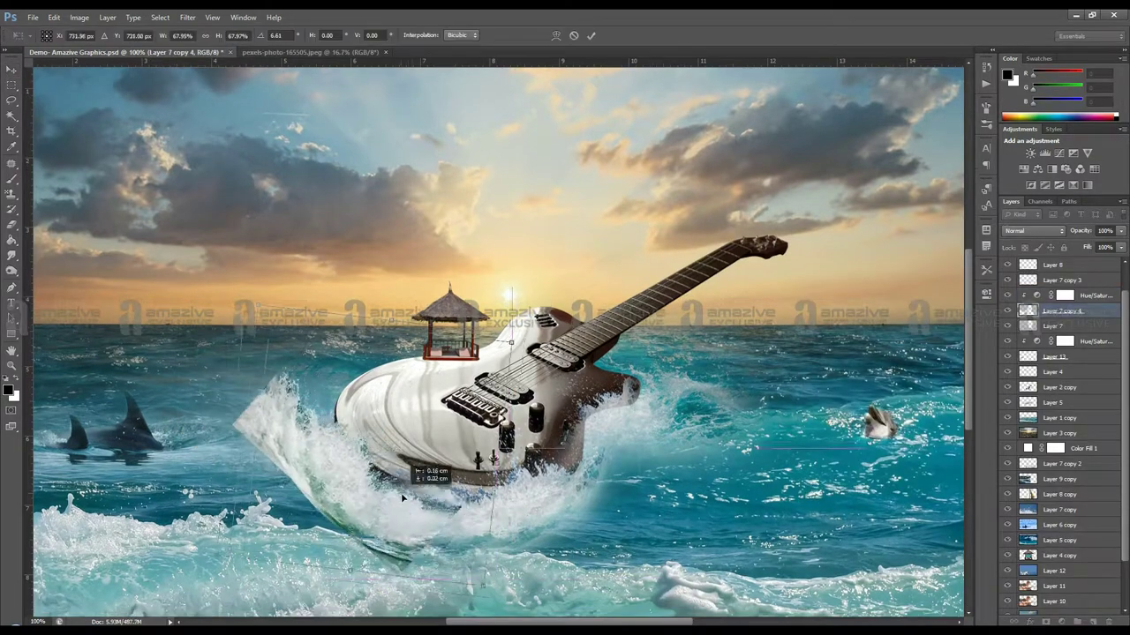
left_click_drag(443, 510, 300, 379)
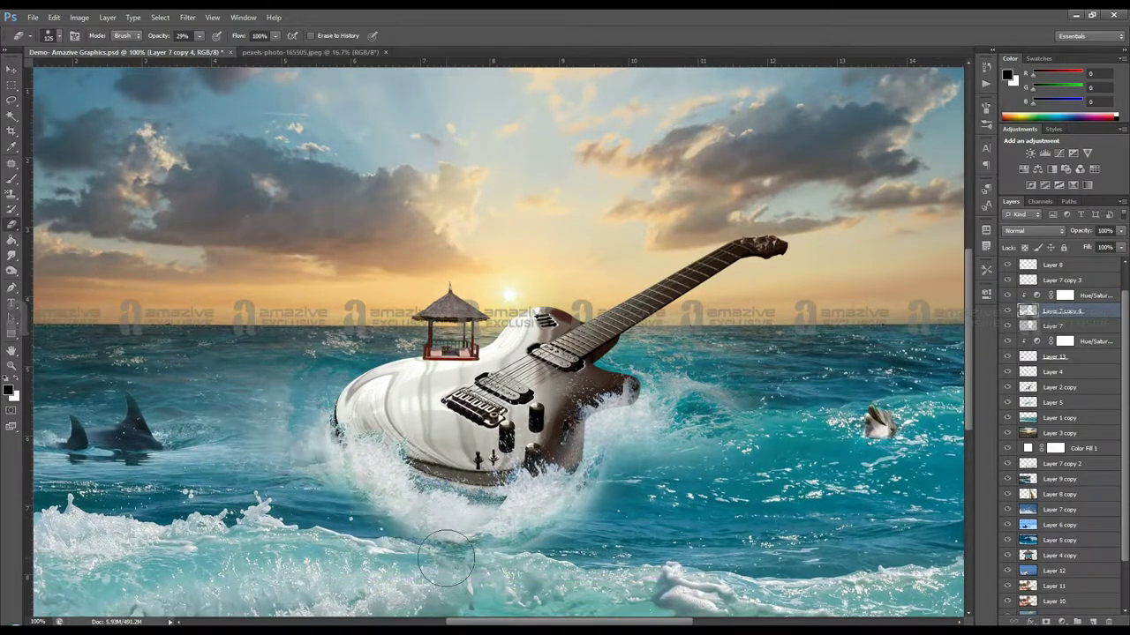
left_click_drag(507, 538, 310, 399)
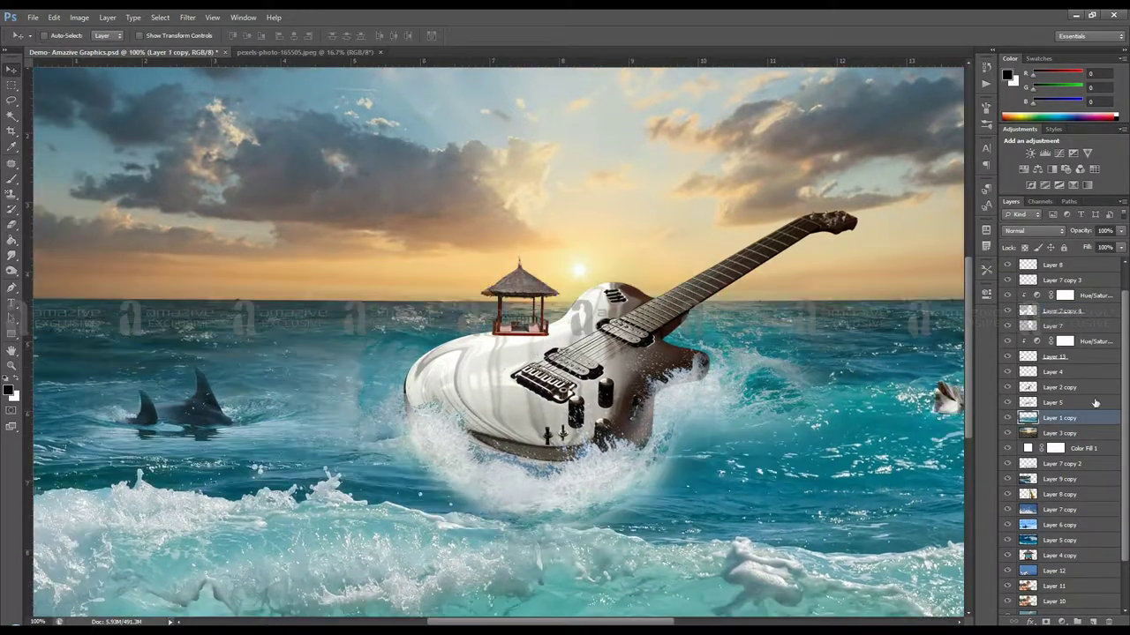
left_click(1015, 403)
key("e")
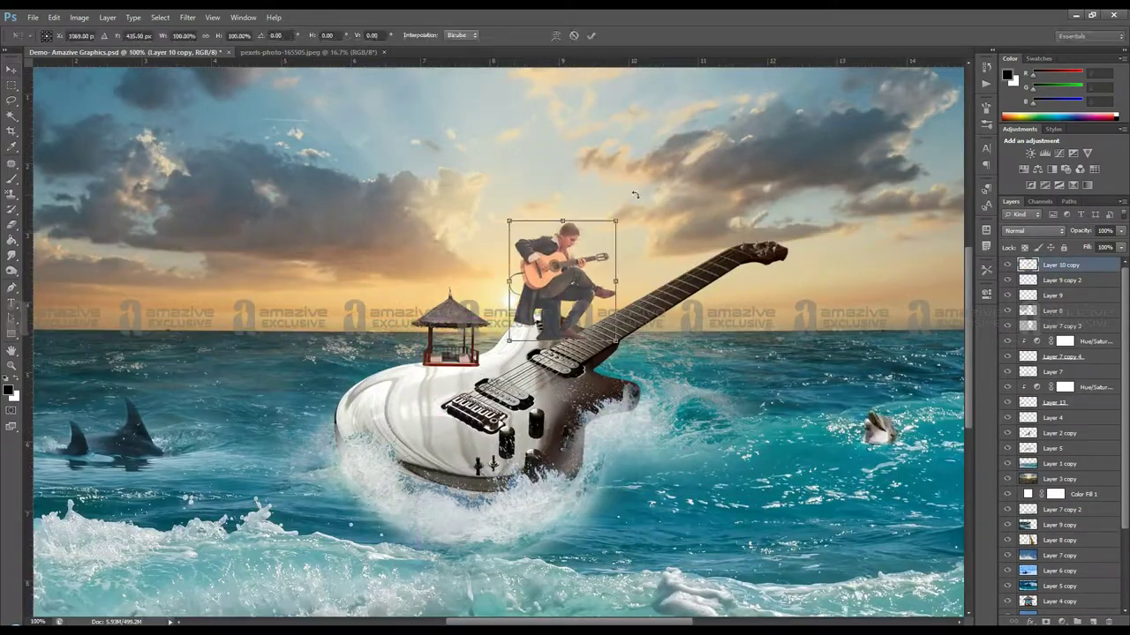
Step: Seat the cut-out guitarist on the giant guitar's neck
left_click_drag(520, 326, 682, 294)
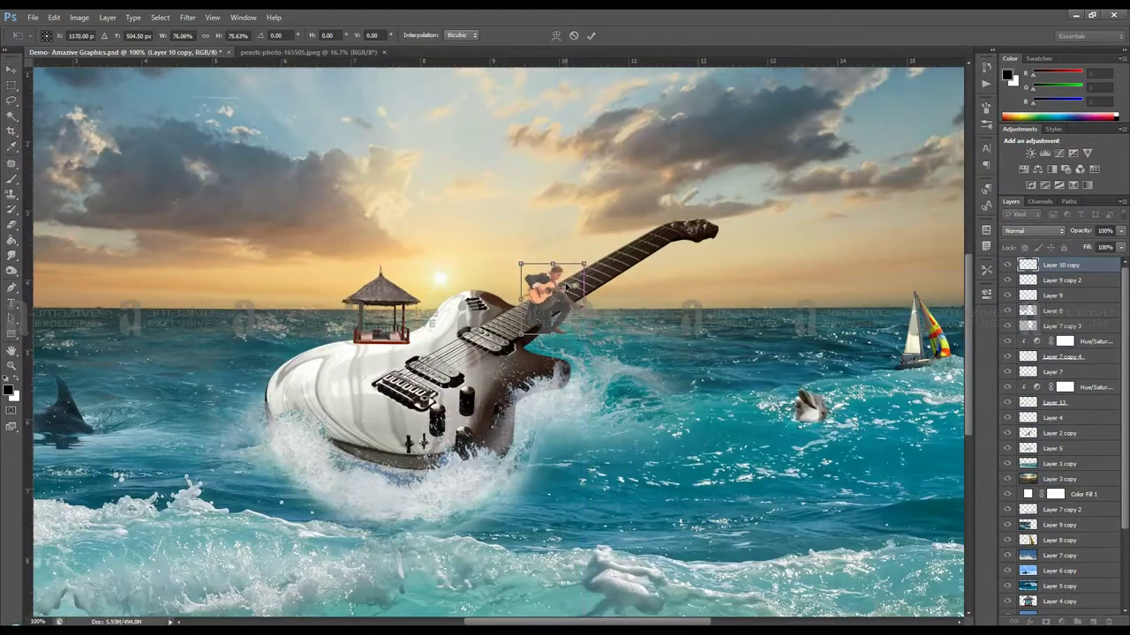
scroll(613, 281, "up", 3)
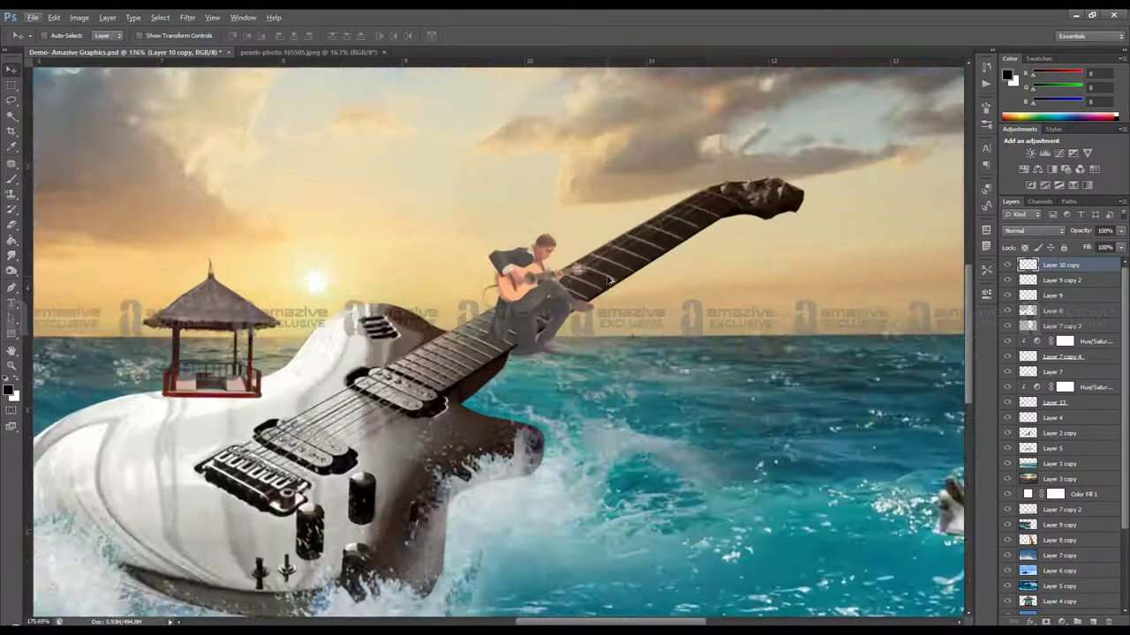
key("p")
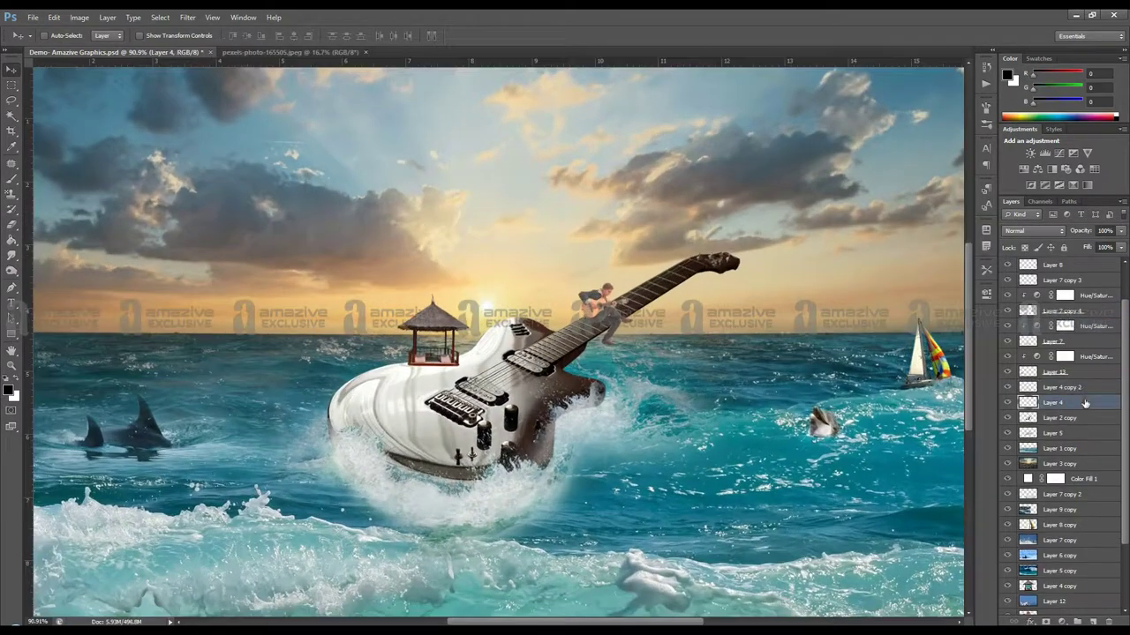
Step: Turn the gazebo copy into a black, reshaped, Gaussian-blurred shadow
double_click(1086, 403)
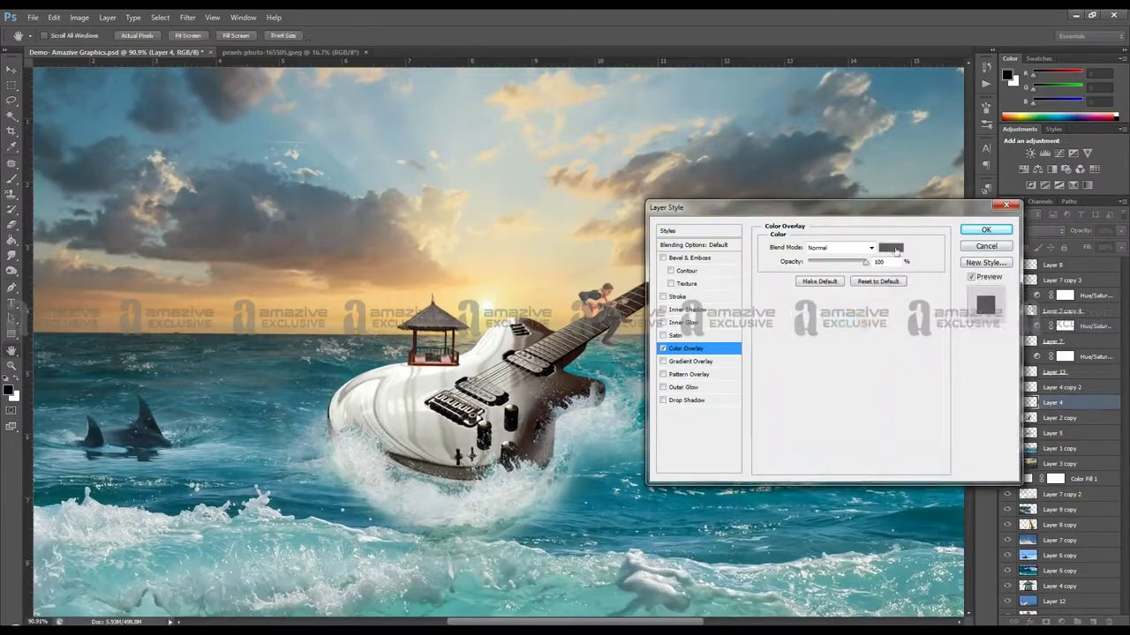
key("Return")
key("ctrl+t")
key("Return")
left_click(187, 17)
left_click(369, 217)
key("Return")
Step: Position the guitarist's shadow and erase the excess shadow areas
key("e")
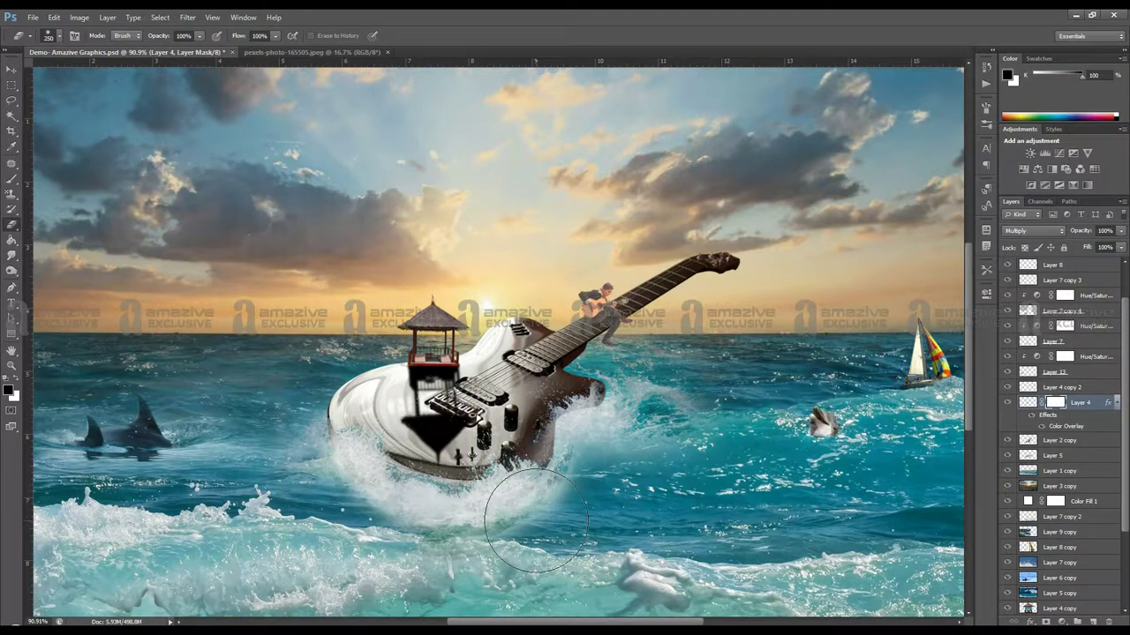
key("v")
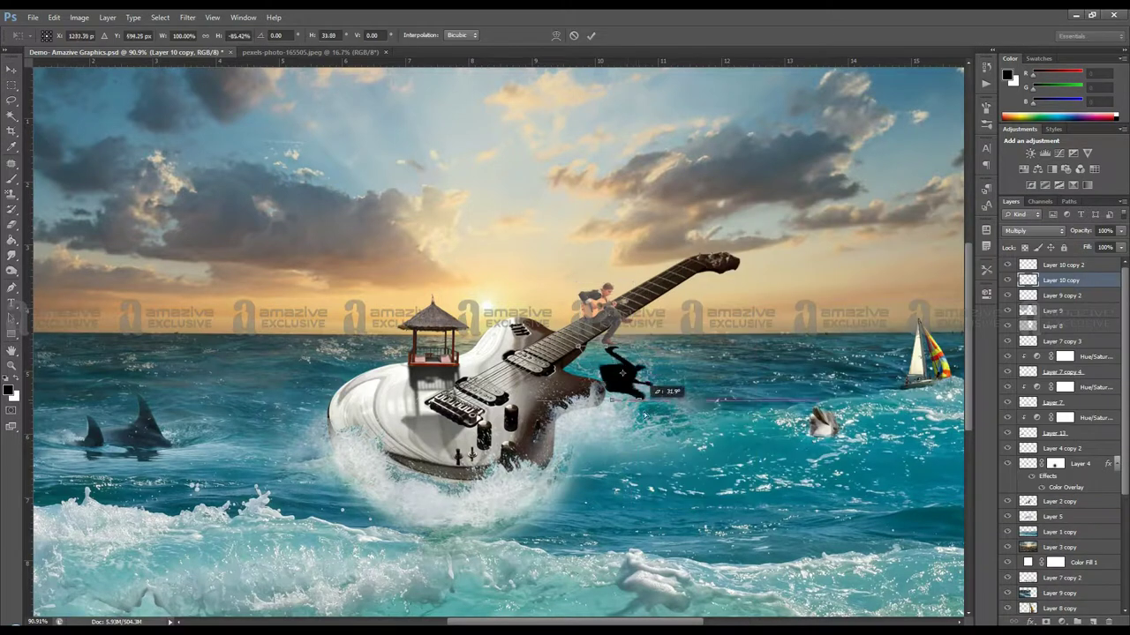
key("Return")
key("e")
key("ctrl+1")
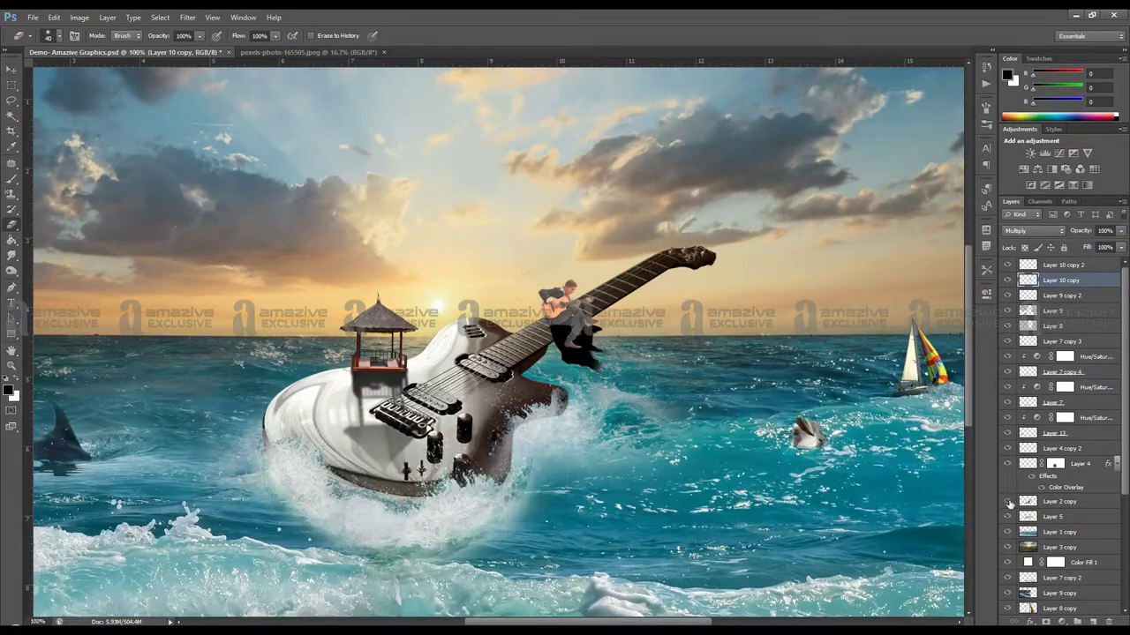
key("ctrl+d")
key("v")
Step: Lower the guitarist shadow's opacity and add a Brightness/Contrast layer with contrast -20
left_click_drag(1121, 230, 1102, 247)
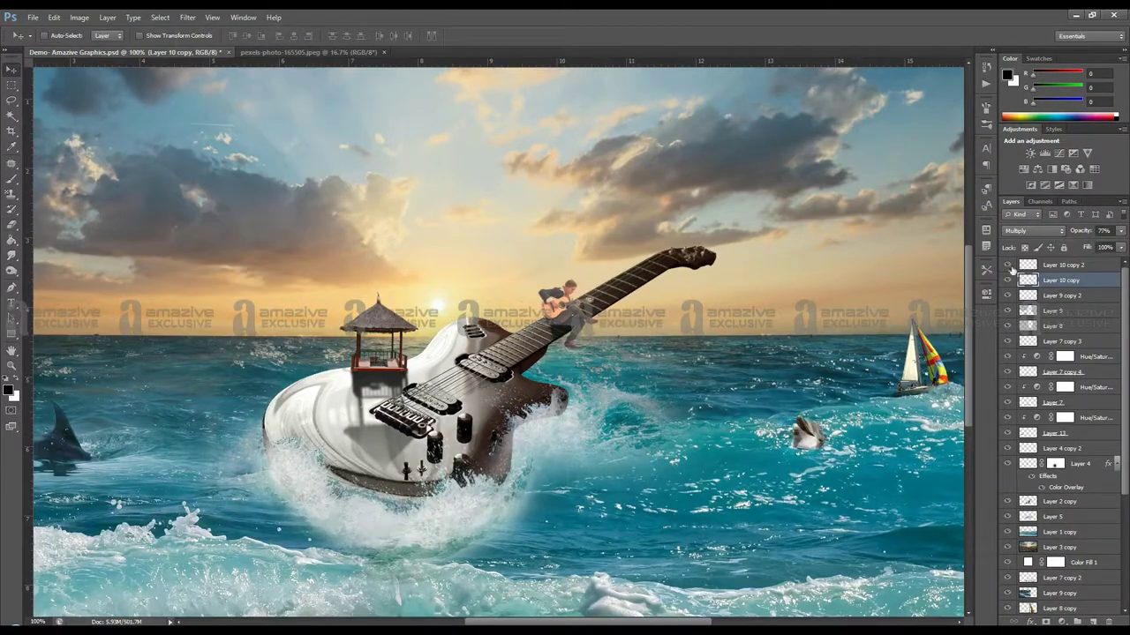
left_click(1025, 264)
left_click(1062, 621)
left_click(1033, 406)
left_click_drag(882, 375, 853, 379)
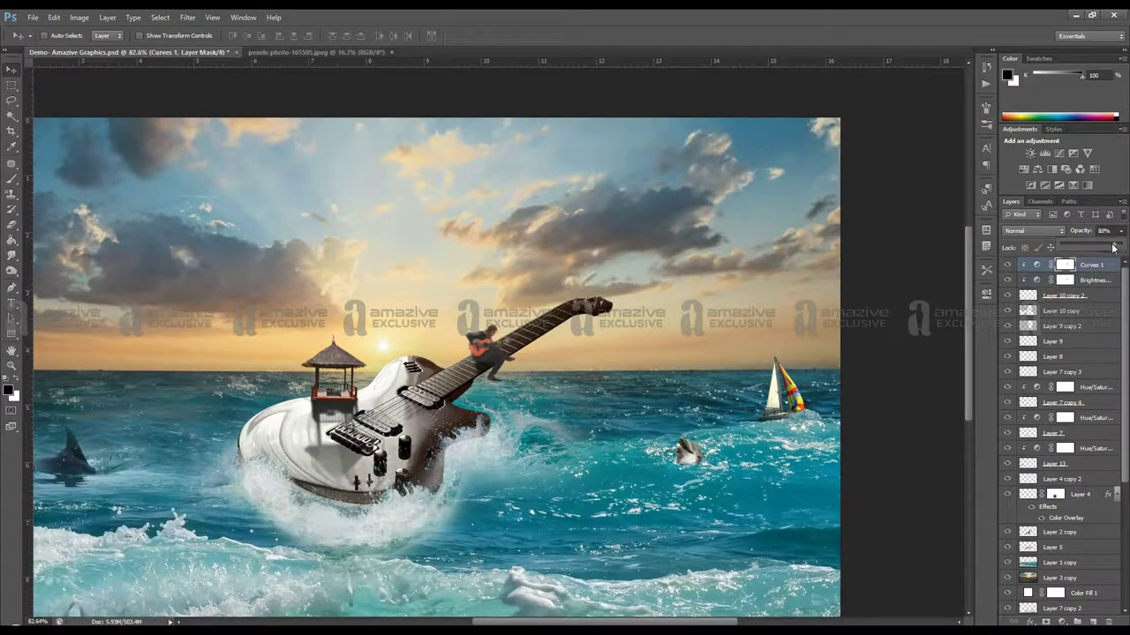
Step: Lower the guitar's brightness and paint the inverted adjustment mask with a large brush
key("ctrl+0")
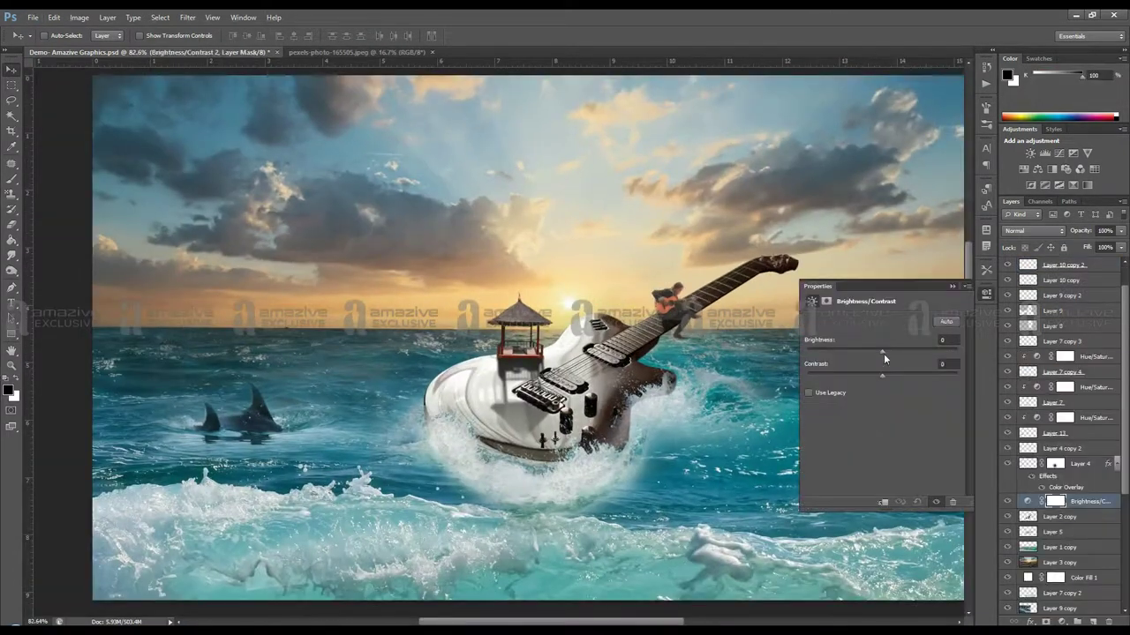
left_click_drag(844, 351, 830, 351)
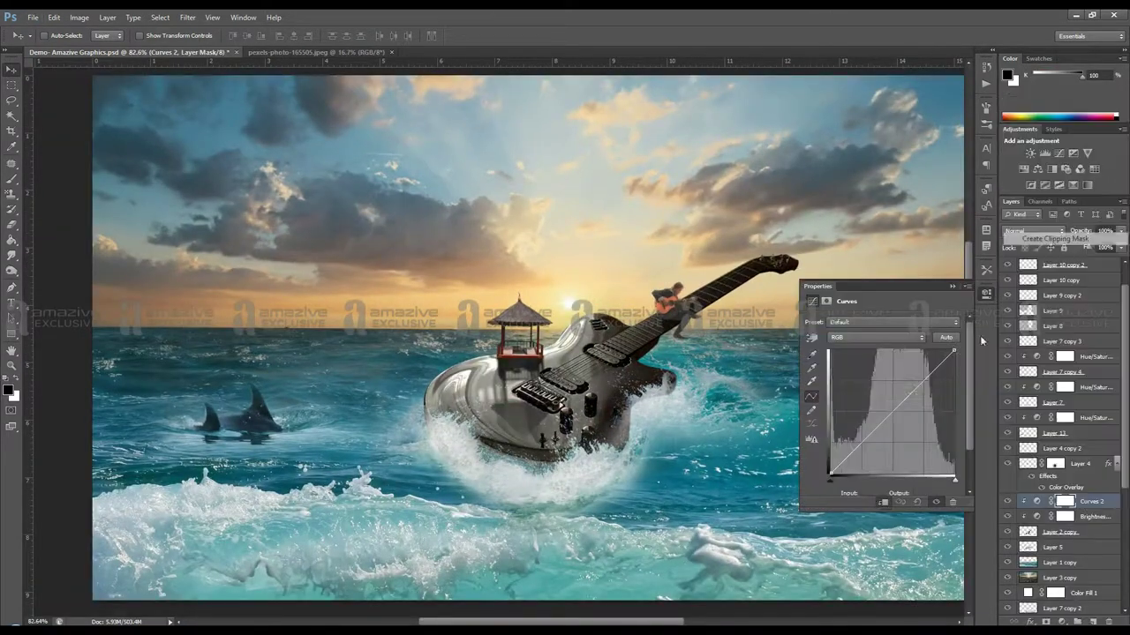
key("ctrl+i")
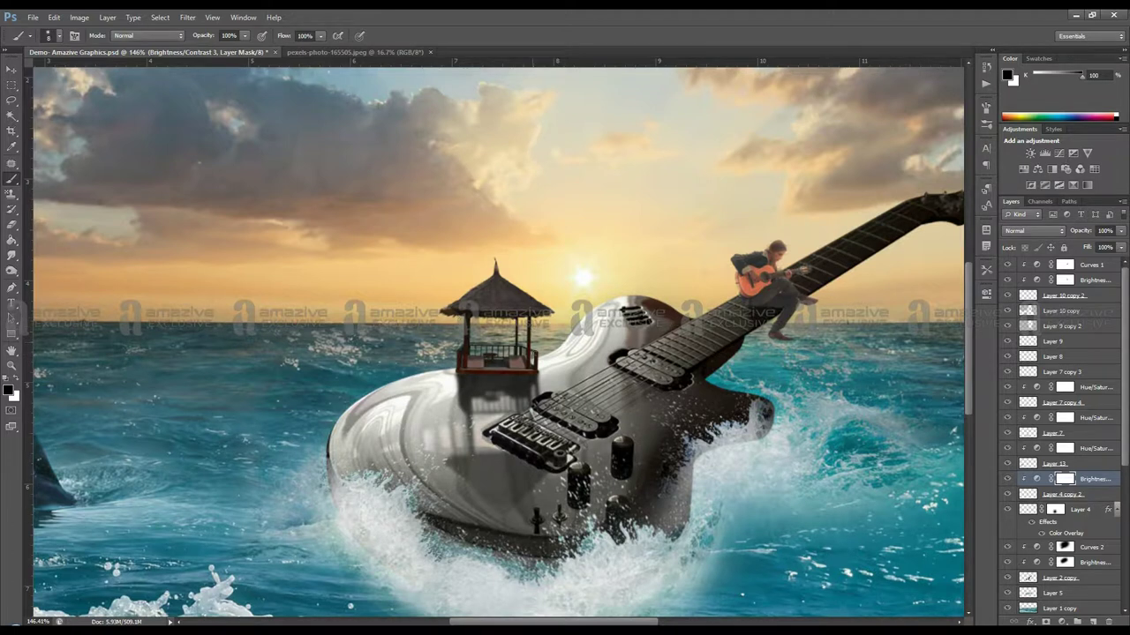
key("ctrl+1")
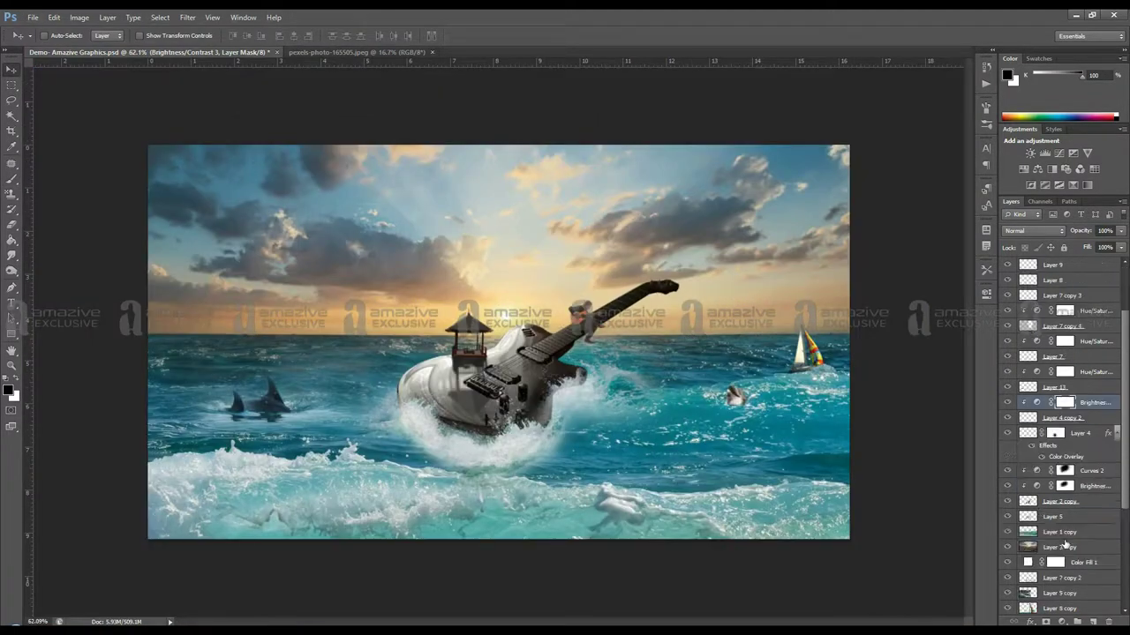
key("ctrl+v")
Step: Place the pasted flock of birds in the sky
key("ctrl+t")
left_click_drag(489, 432, 495, 442)
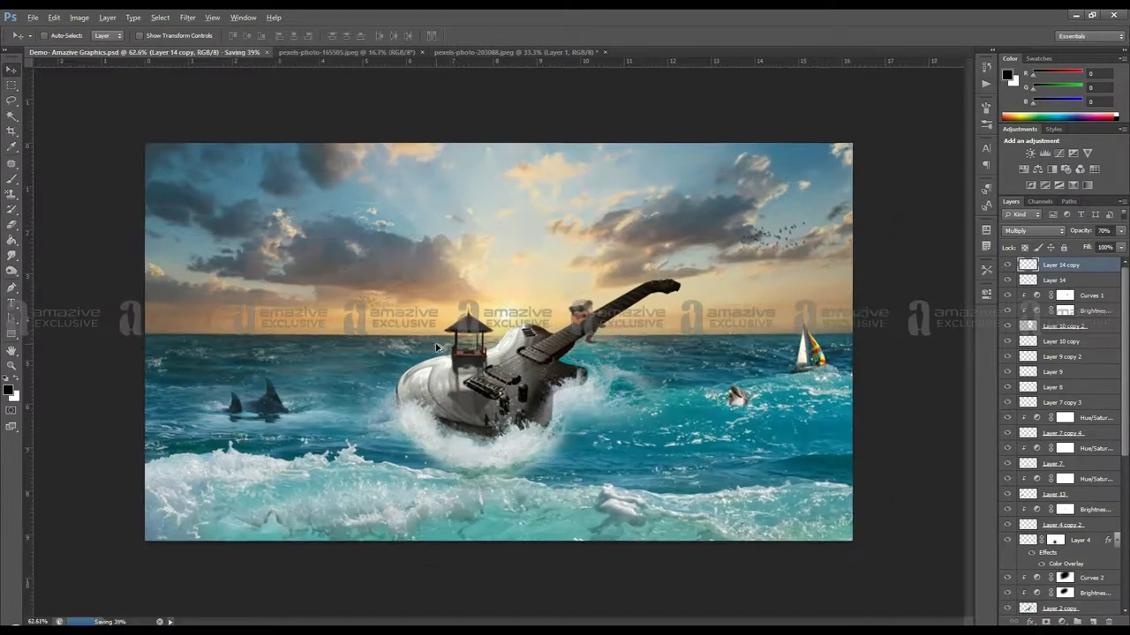
left_click(339, 314)
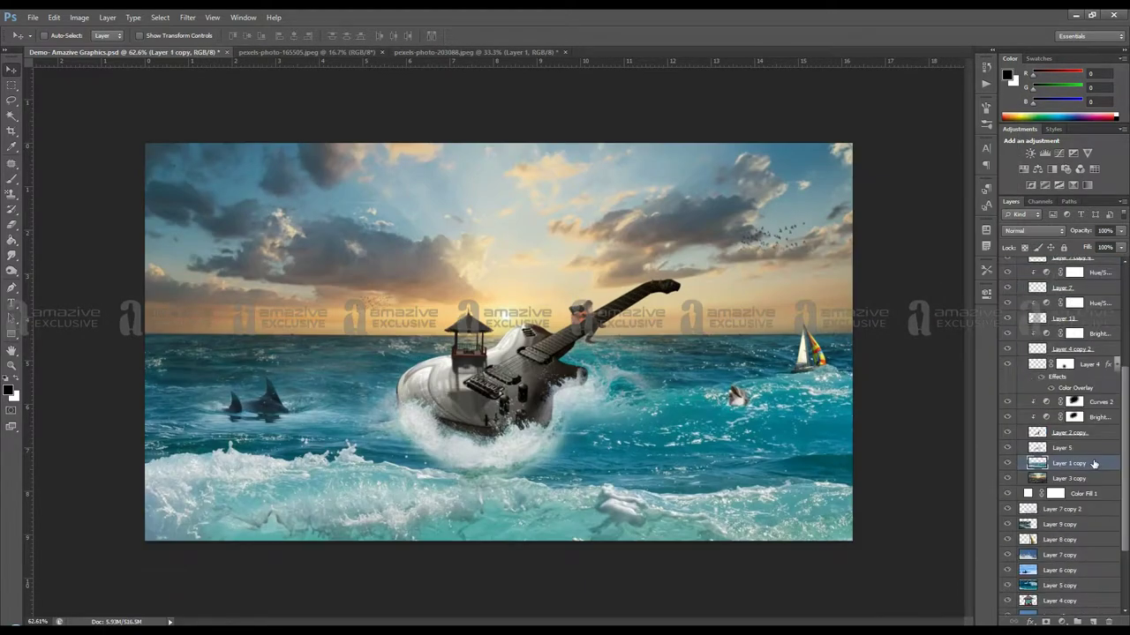
Step: Duplicate, reposition and erase the foreground wave layers, then add a gradient fill
key("ctrl+j")
left_click_drag(706, 461, 661, 416)
key("e")
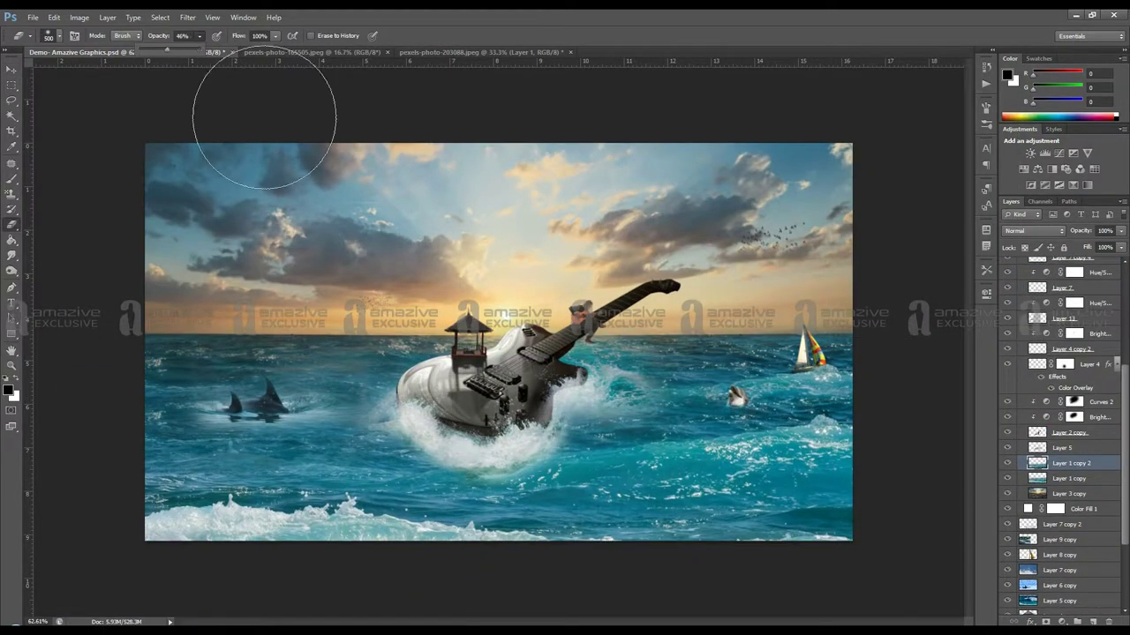
key("v")
mouse_move(510, 453)
left_mouse_down()
mouse_move(510, 406)
mouse_move(660, 466)
left_mouse_up()
key("ctrl+alt+t")
key("Return")
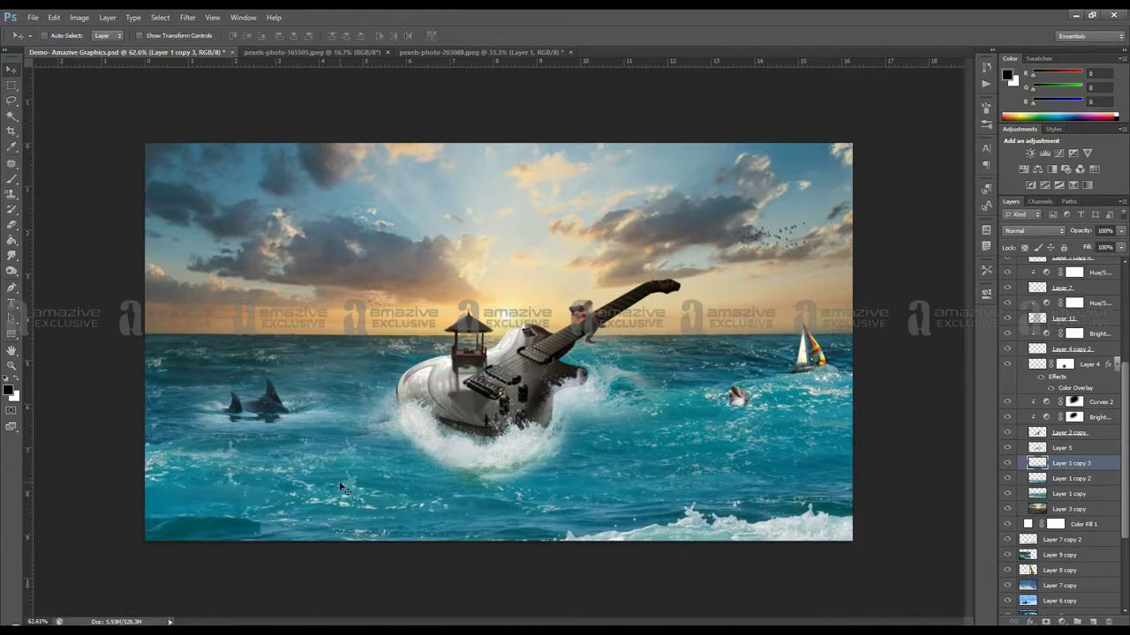
left_click_drag(525, 451, 525, 436)
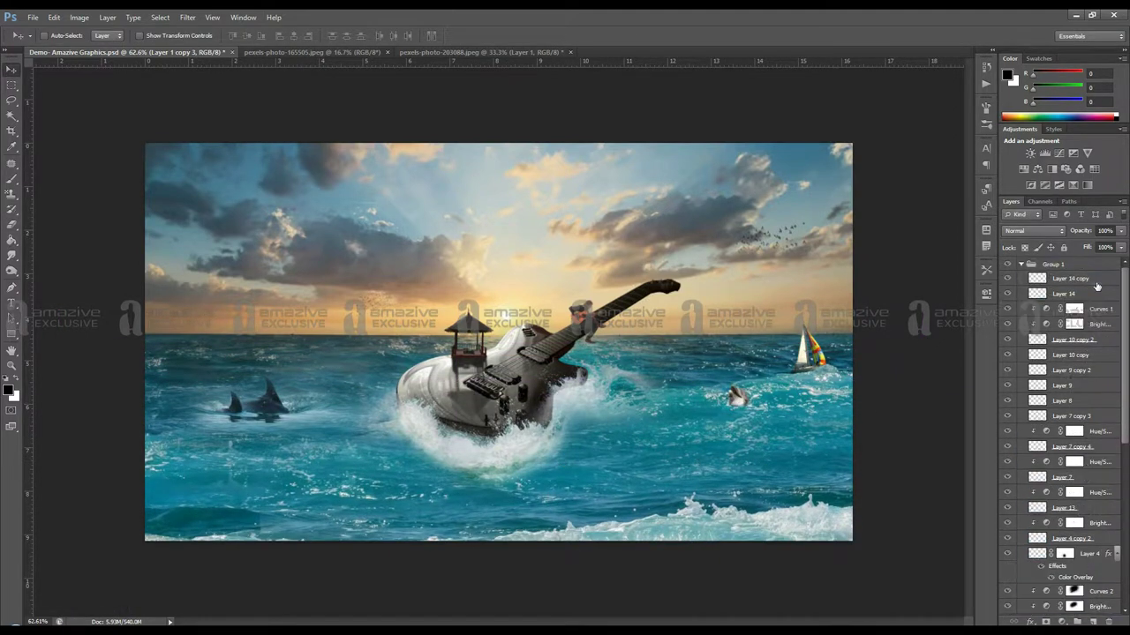
key("Return")
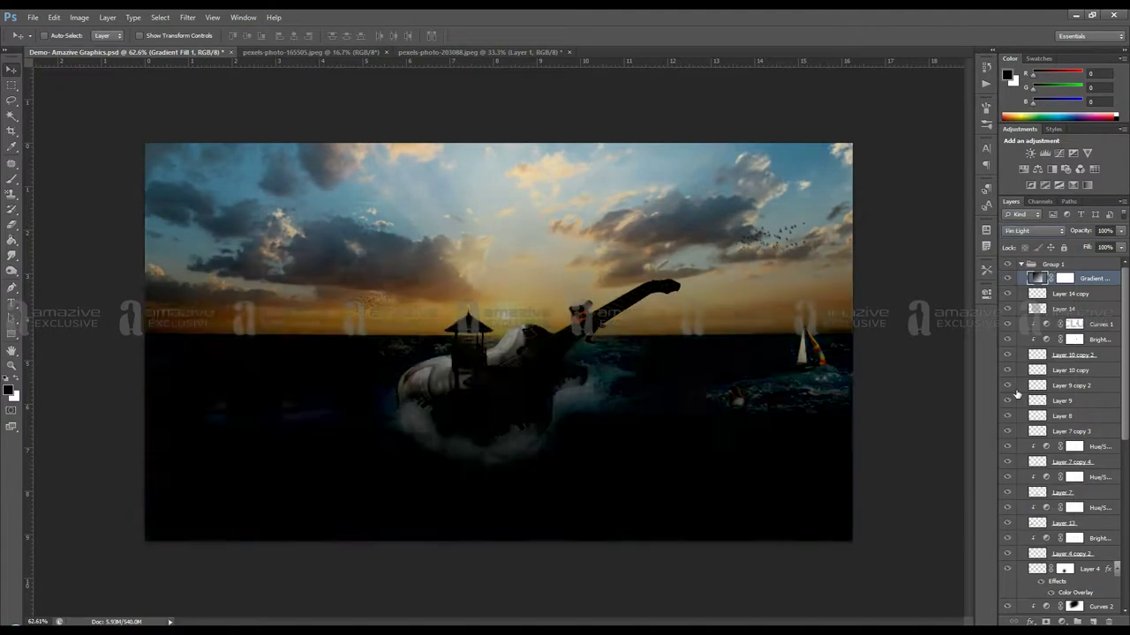
Step: Set the gradient fill to Soft Light and add a Color Balance adjustment layer
left_click(1034, 230)
left_click(1028, 396)
left_click(1076, 621)
left_click(1058, 487)
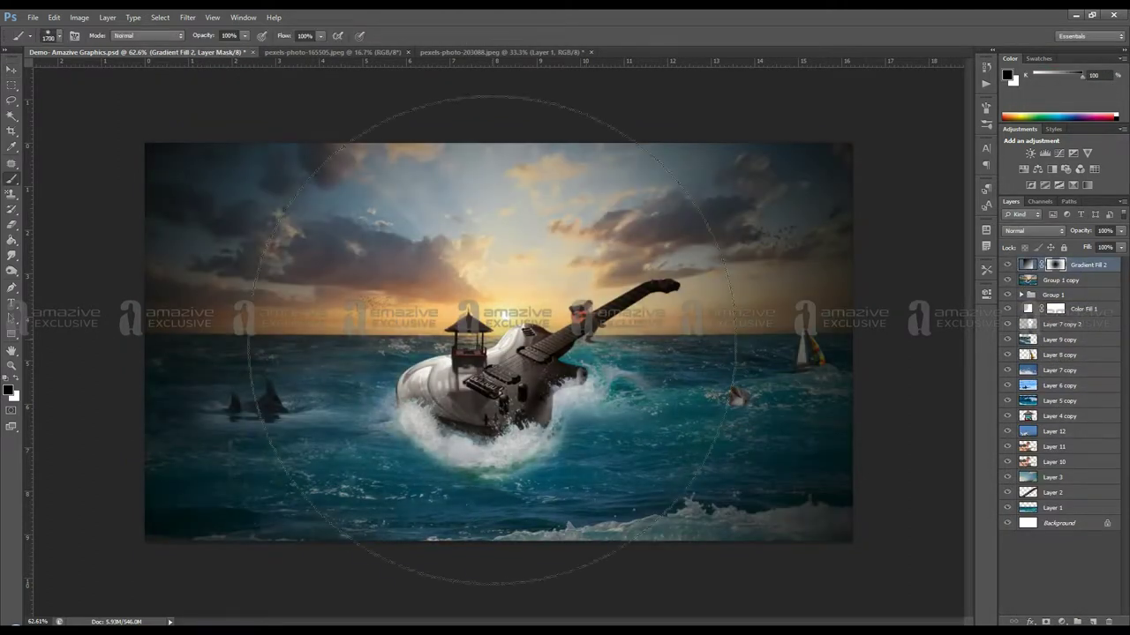
Step: Apply a 15 px Tilt-Shift blur with the sharp focus band raised
key("ctrl+alt+f")
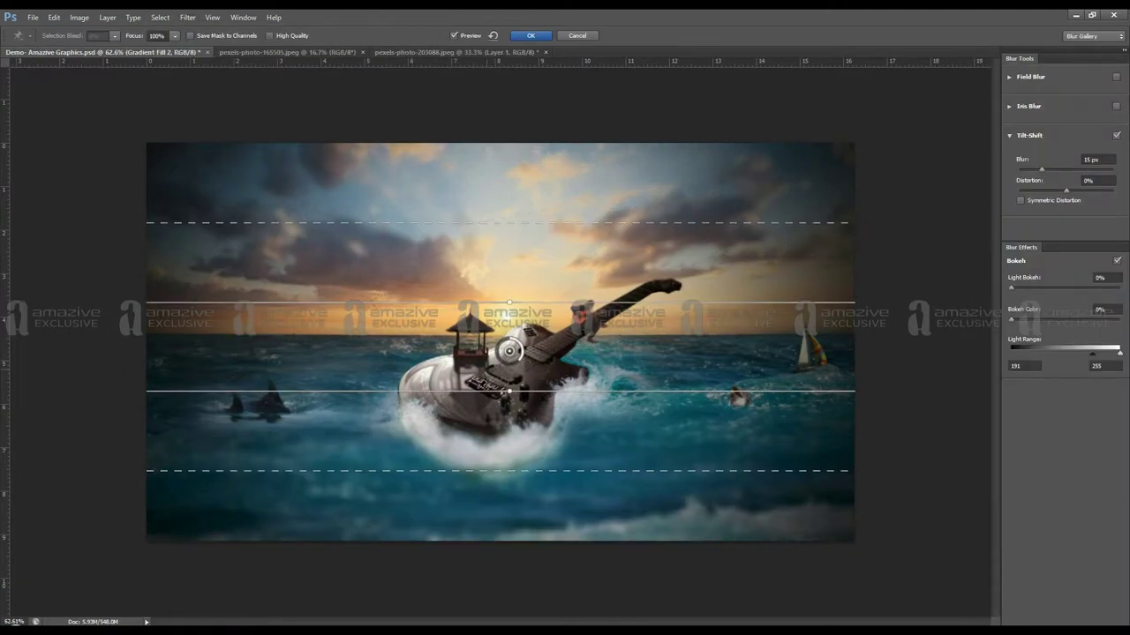
left_click_drag(510, 303, 509, 276)
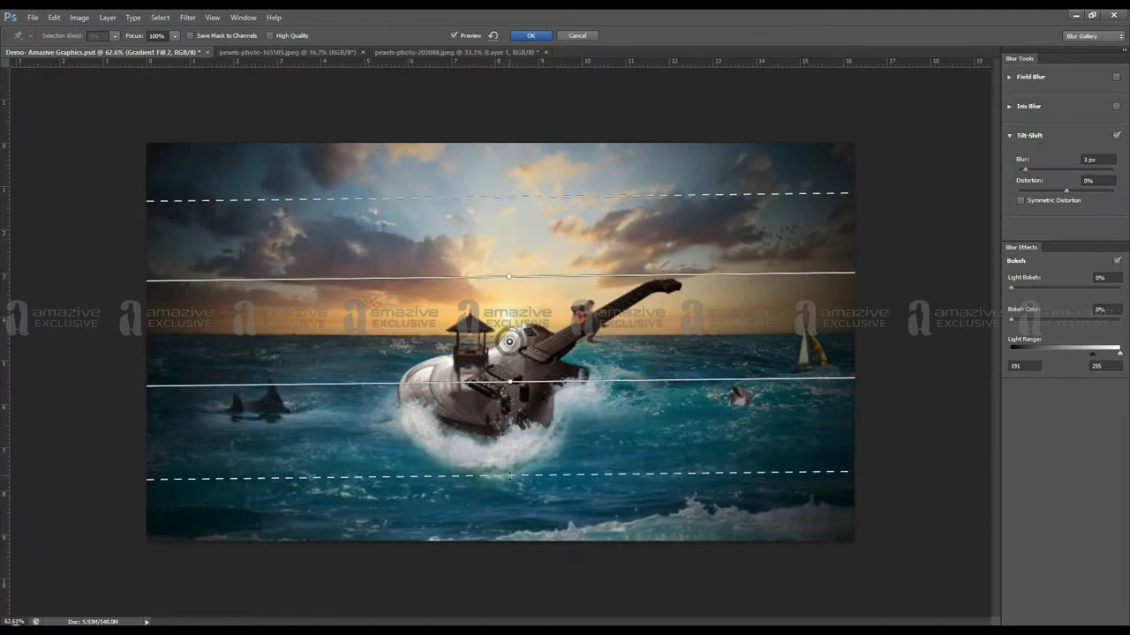
left_click_drag(503, 344, 523, 356)
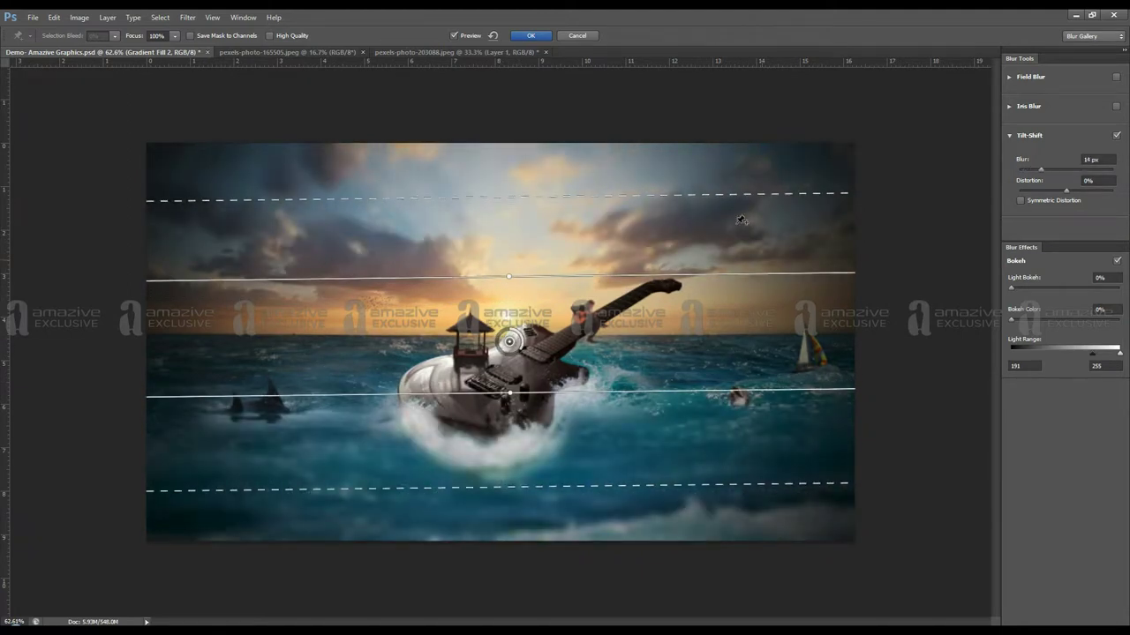
key("Return")
left_click(188, 17)
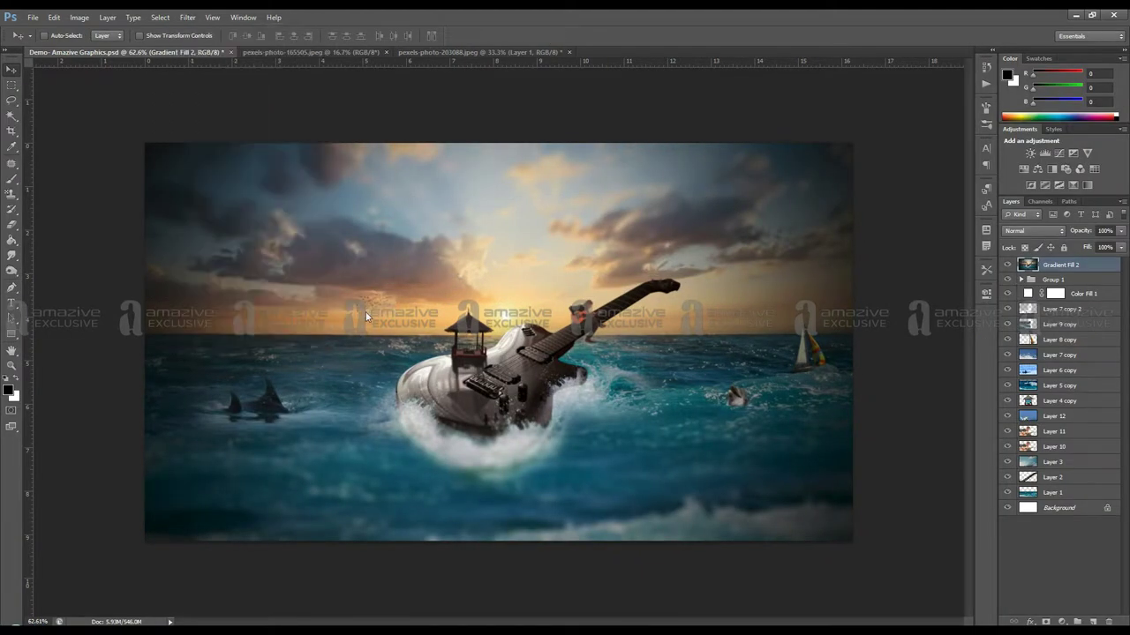
left_click(370, 308)
Step: Apply Color Efex Pro 4's Remove Color Cast filter at about 66%
scroll(179, 327, "up", 5)
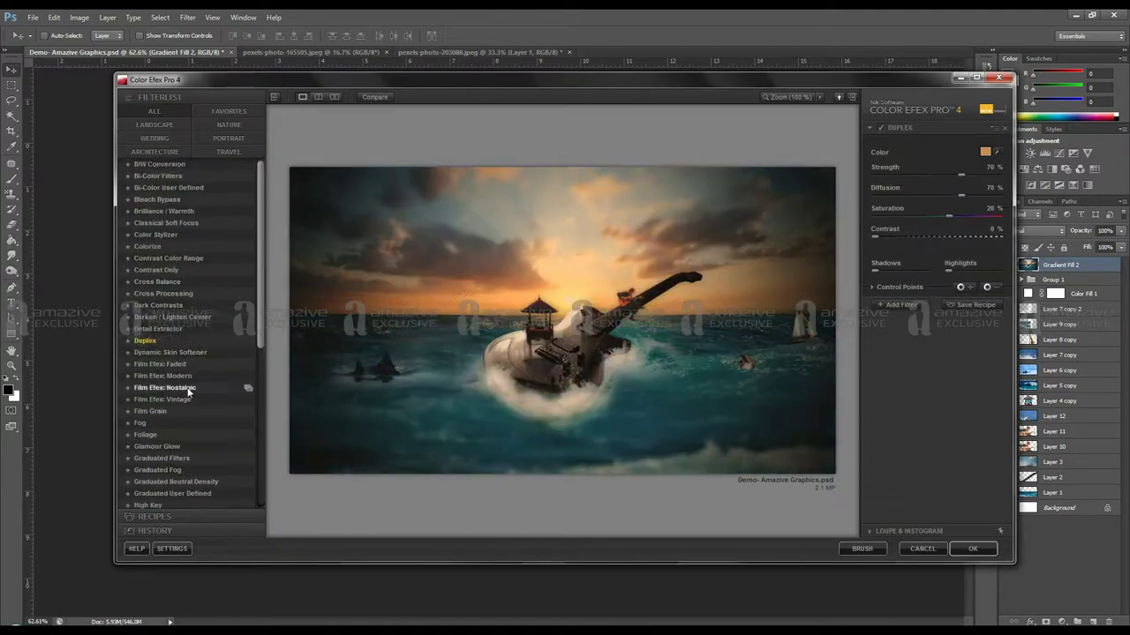
left_click(174, 304)
scroll(174, 305, "down", 8)
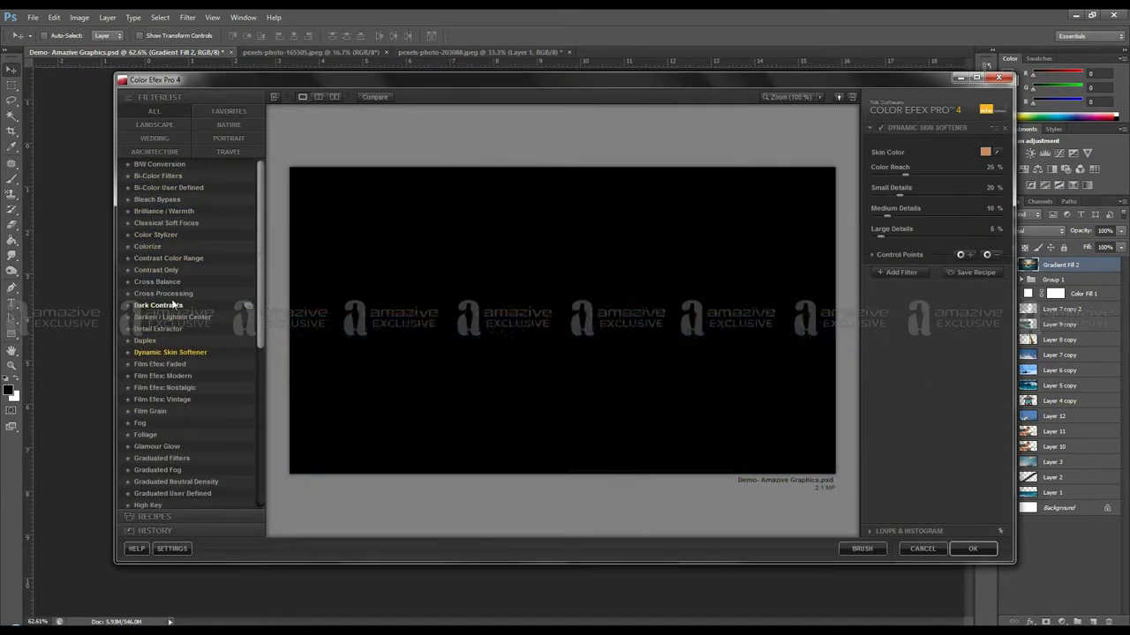
left_click(174, 362)
left_click(174, 397)
left_click_drag(936, 176, 959, 180)
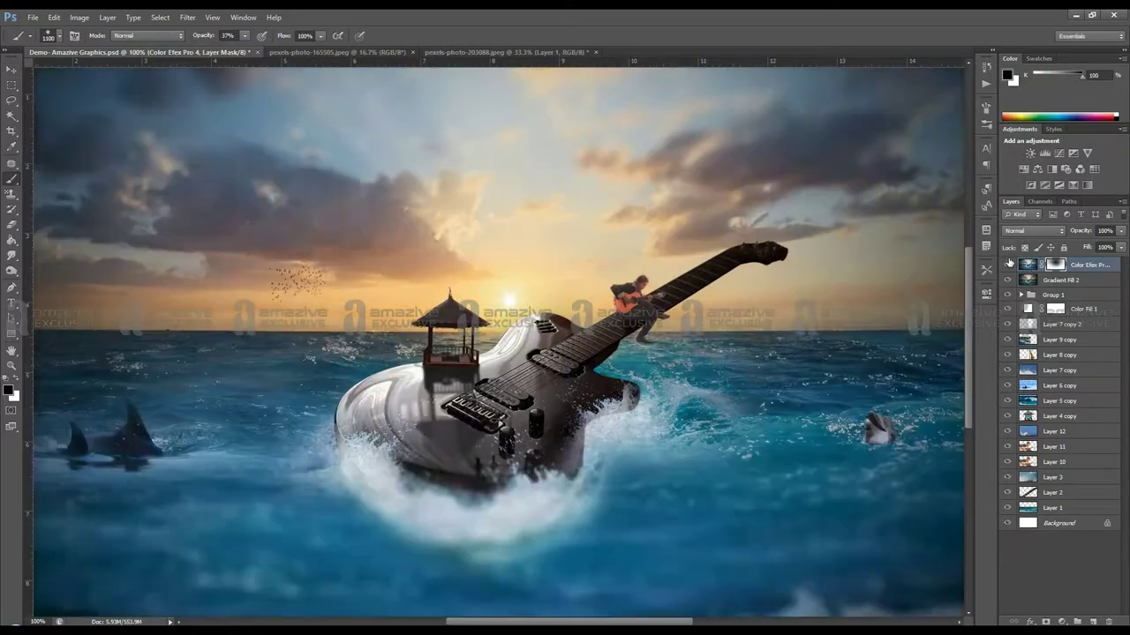
Step: Set the filter layer to Screen at ~60%, merge it down, and rename it Amazive Graphics
key("ctrl+0")
left_click(1032, 230)
left_click(1024, 353)
left_click(1032, 230)
left_click(1013, 398)
left_click(1032, 230)
left_click(1024, 341)
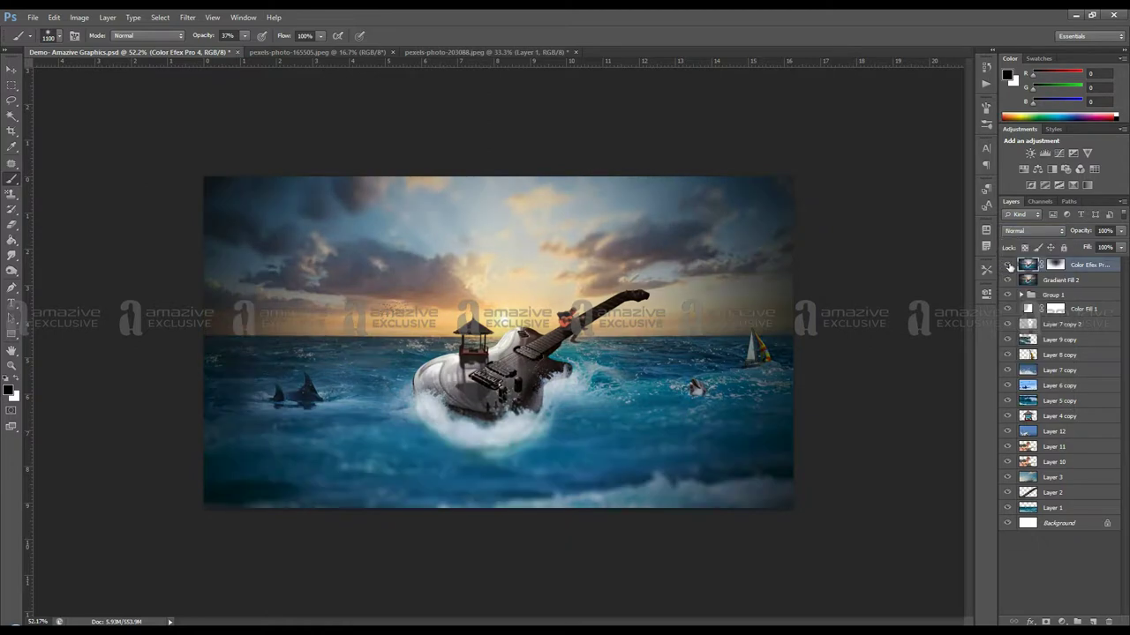
left_click_drag(1120, 231, 1100, 248)
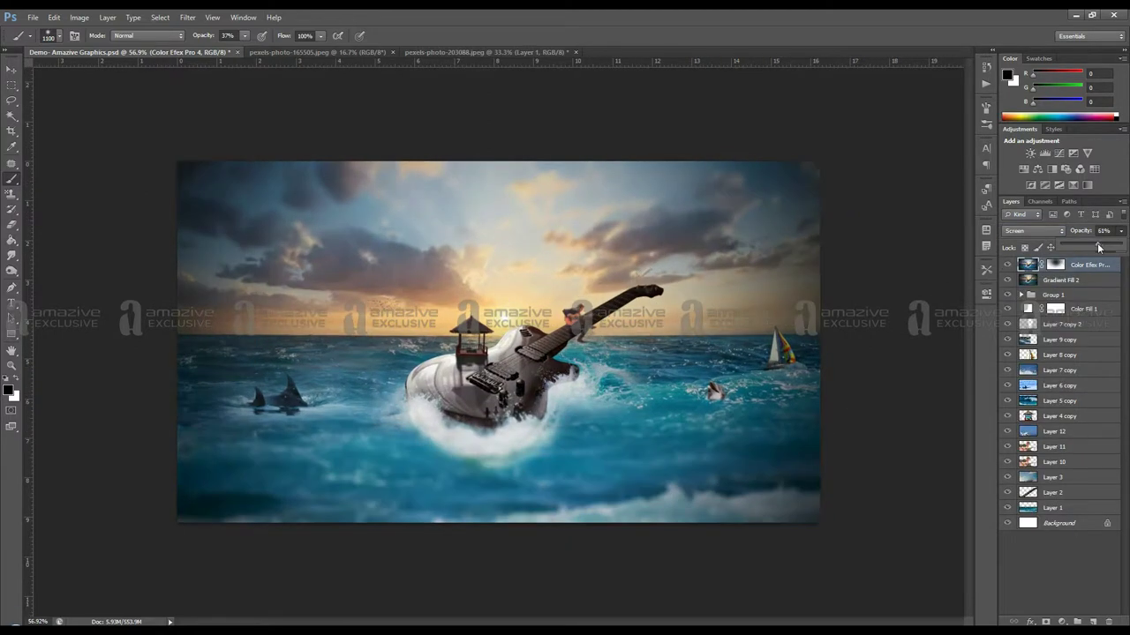
key("ctrl+e")
double_click(1068, 264)
type("Amazive Graphics")
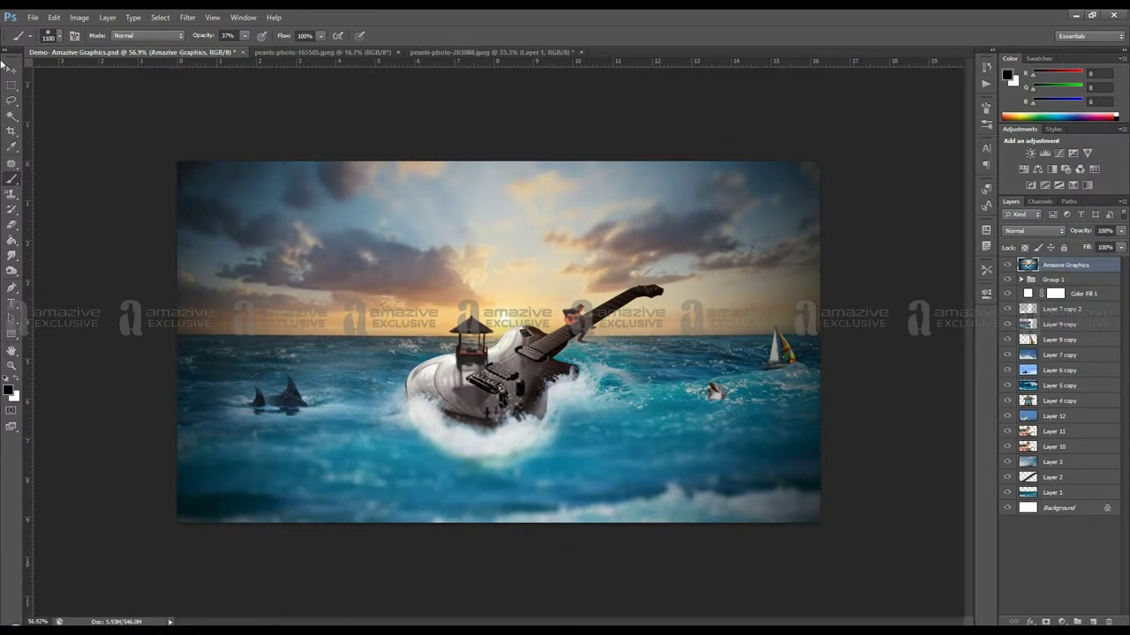
Step: Add a new empty top layer with white as the foreground colour
key("ctrl+shift+alt+n")
key("x")
key("0")
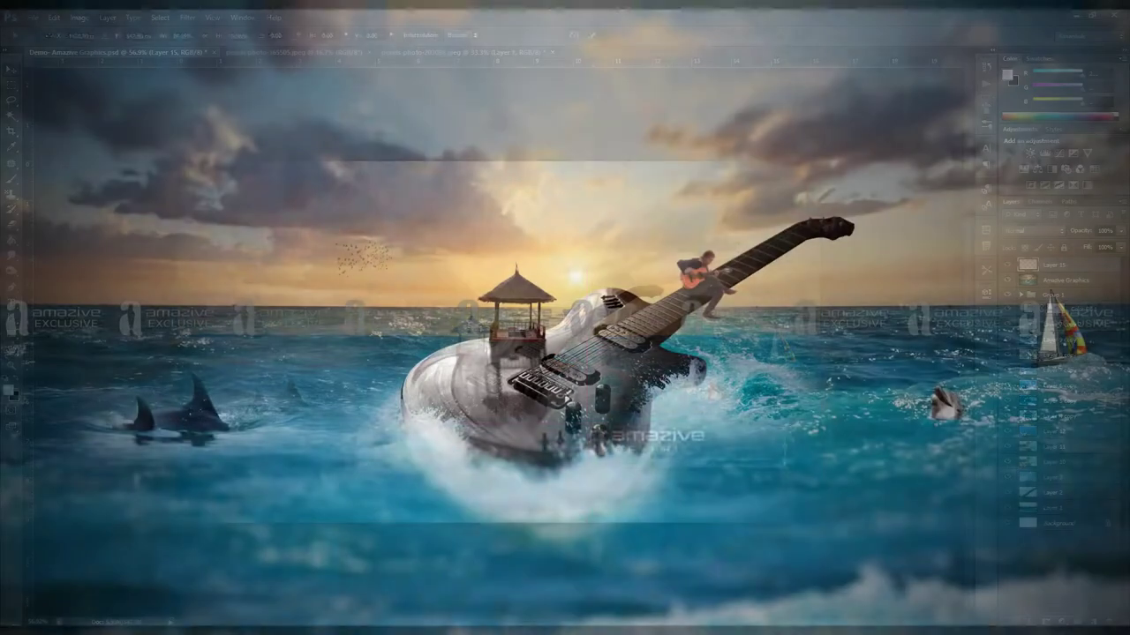